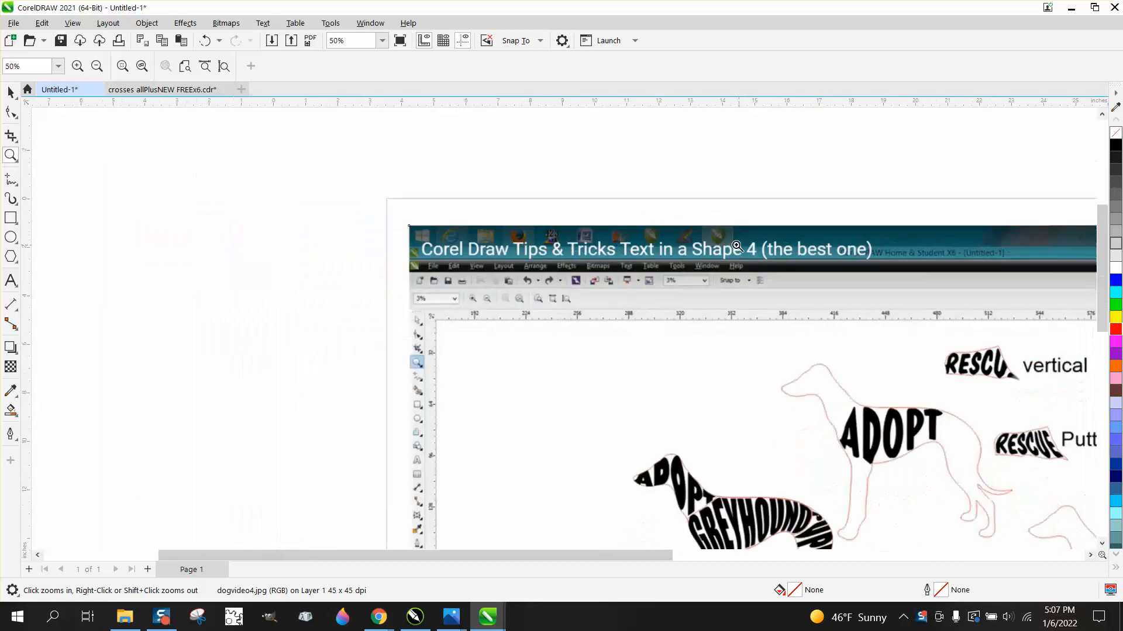
# Switch to the browser and download the Can Dog TFB font from dafont's Dingbats > Animals listing.
pyautogui.moveTo(775, 338); pyautogui.dragTo(960, 510)
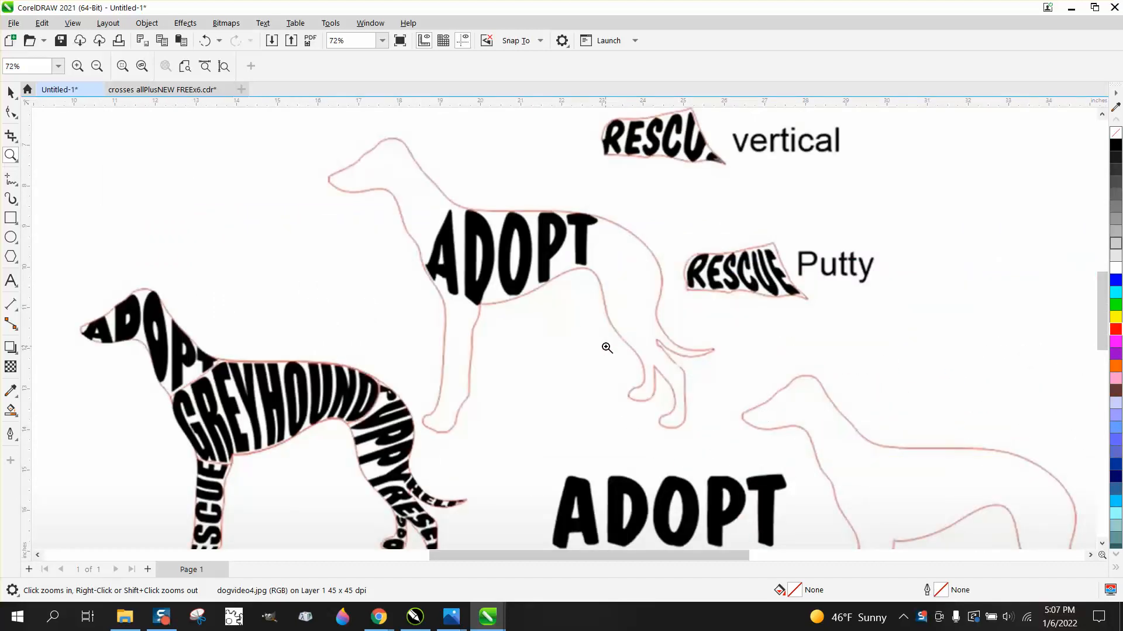
pyautogui.scroll(-2, 607, 344)
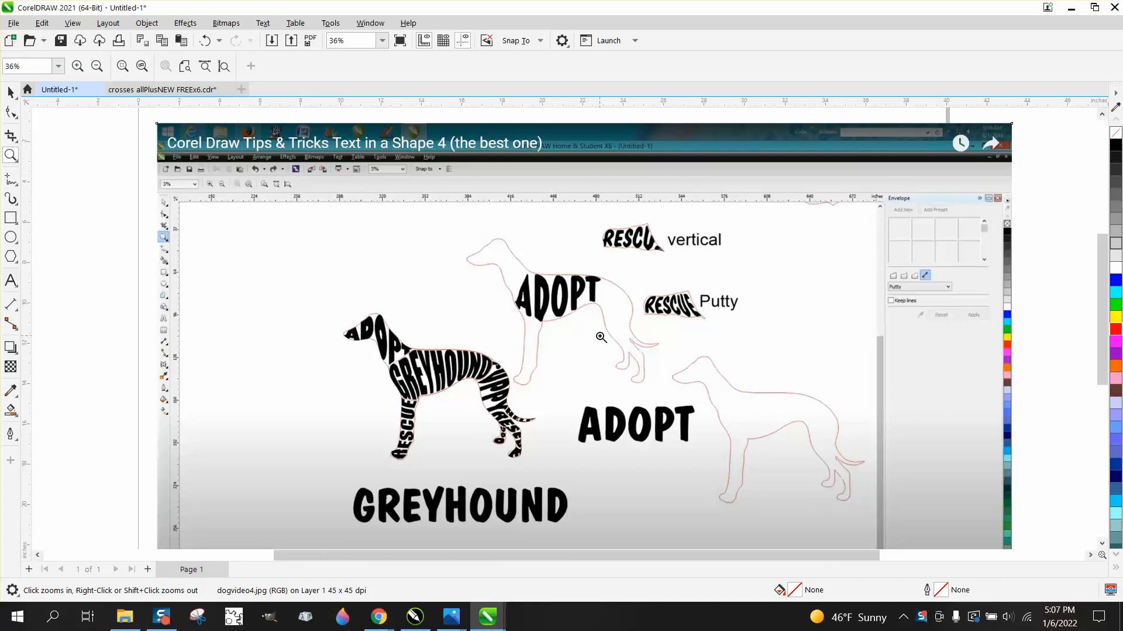
pyautogui.click(379, 617)
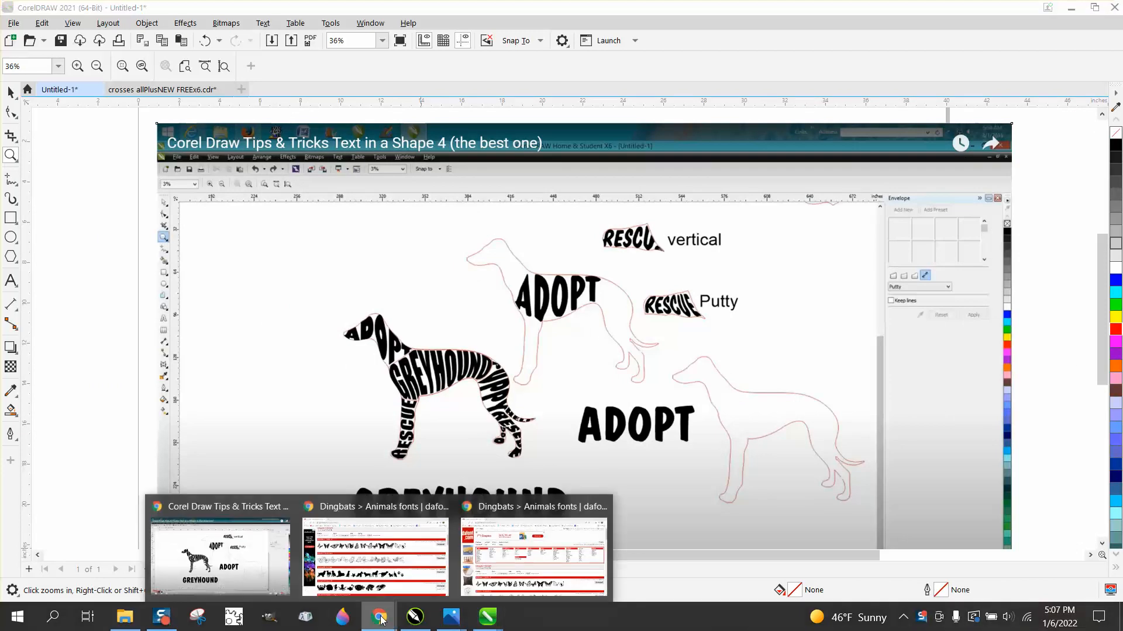
pyautogui.click(384, 588)
pyautogui.scroll(5, 415, 270)
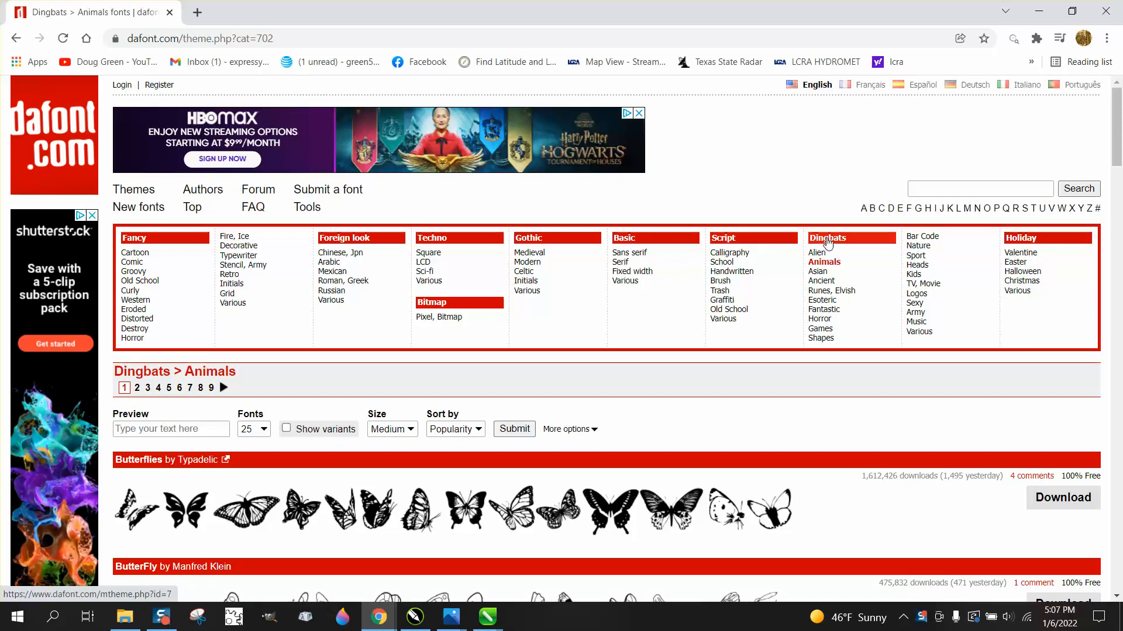
pyautogui.scroll(-6, 683, 280)
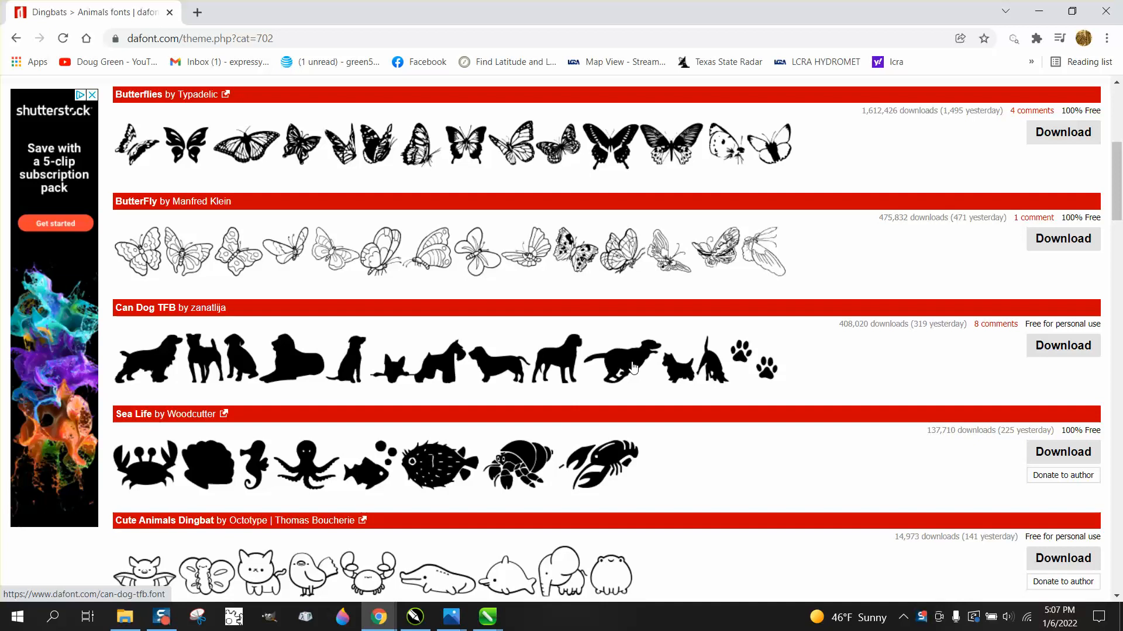
pyautogui.click(1045, 351)
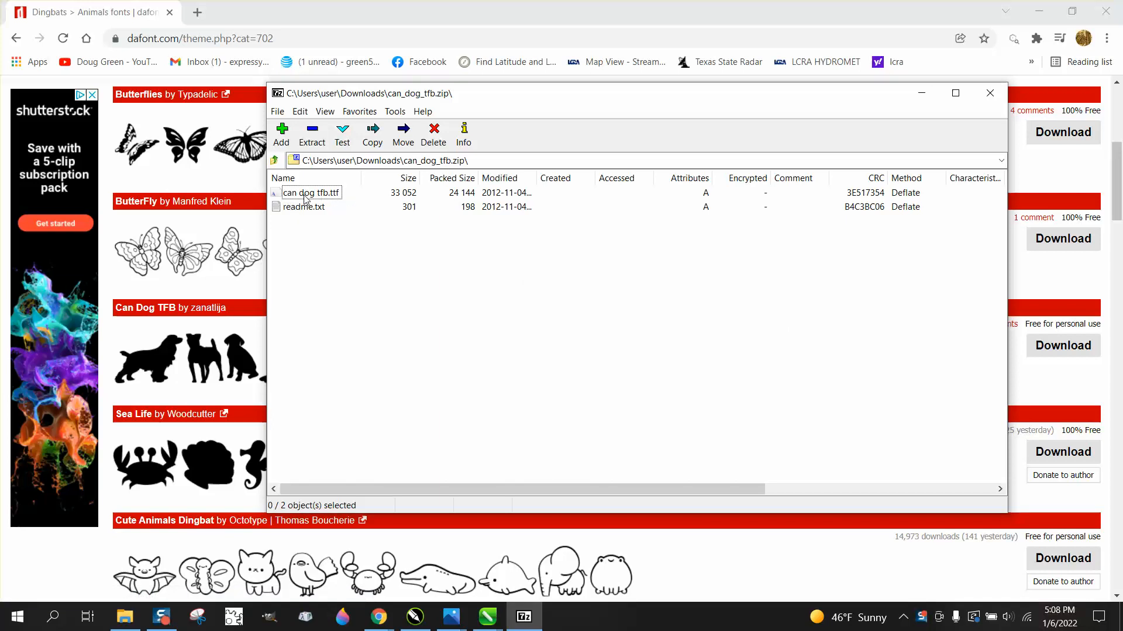
# Open can dog tfb.ttf from the downloaded archive and try to install it, declining to replace the existing copy.
pyautogui.doubleClick(334, 198)
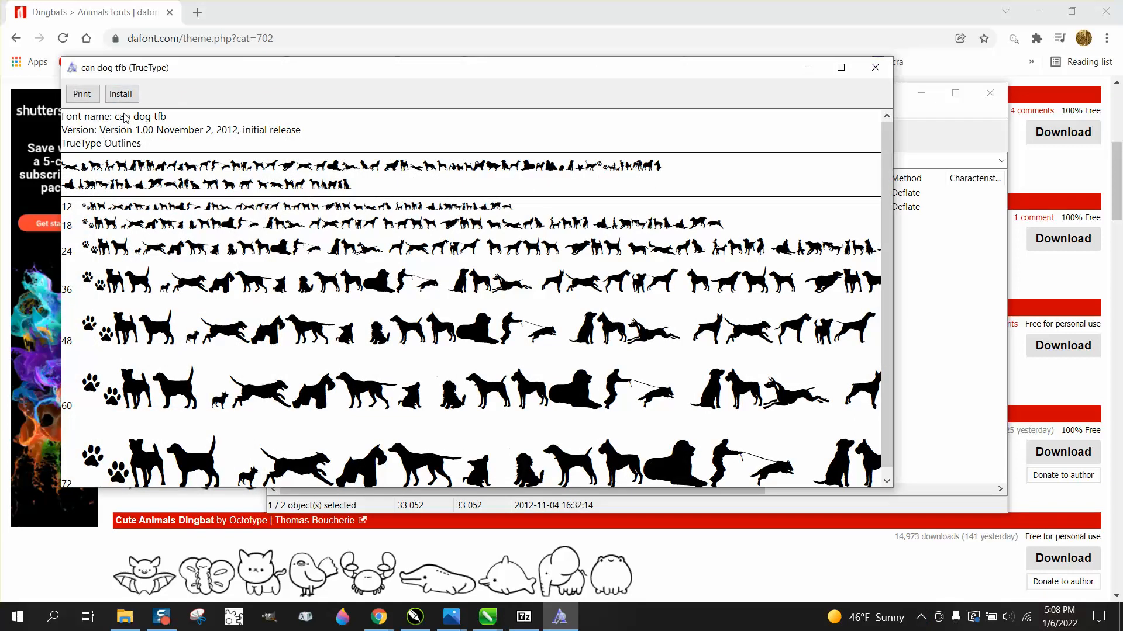
pyautogui.click(120, 93)
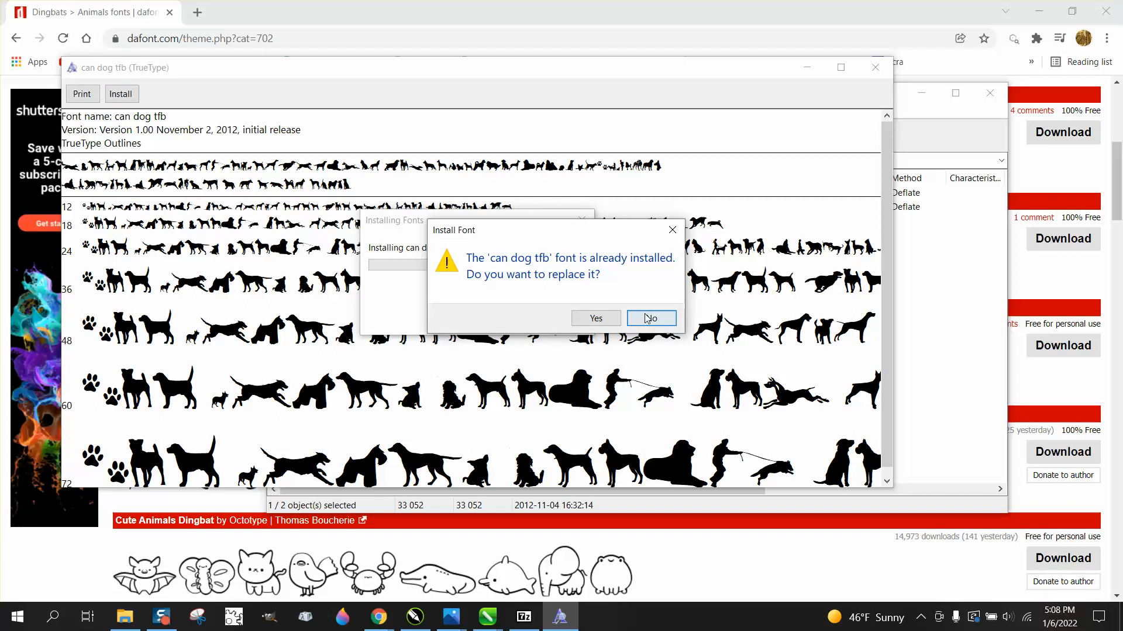
pyautogui.click(649, 318)
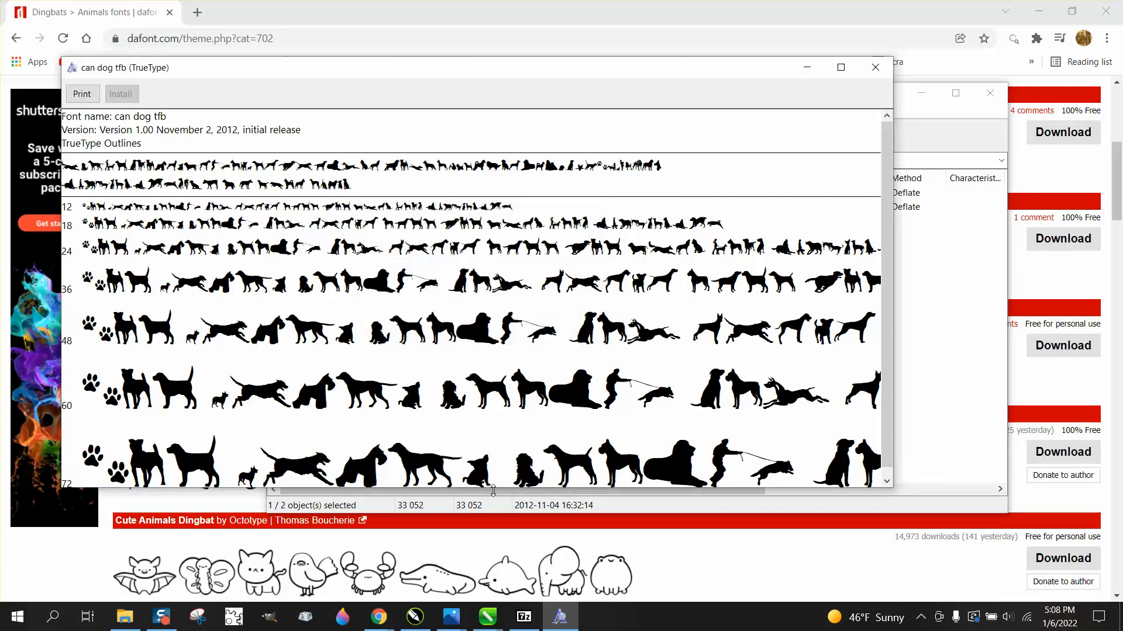
# Switch to CorelDRAW and add the text abcdefghiABCDEFG above the page, scaled to about 30 inches wide.
pyautogui.click(488, 616)
pyautogui.click(465, 589)
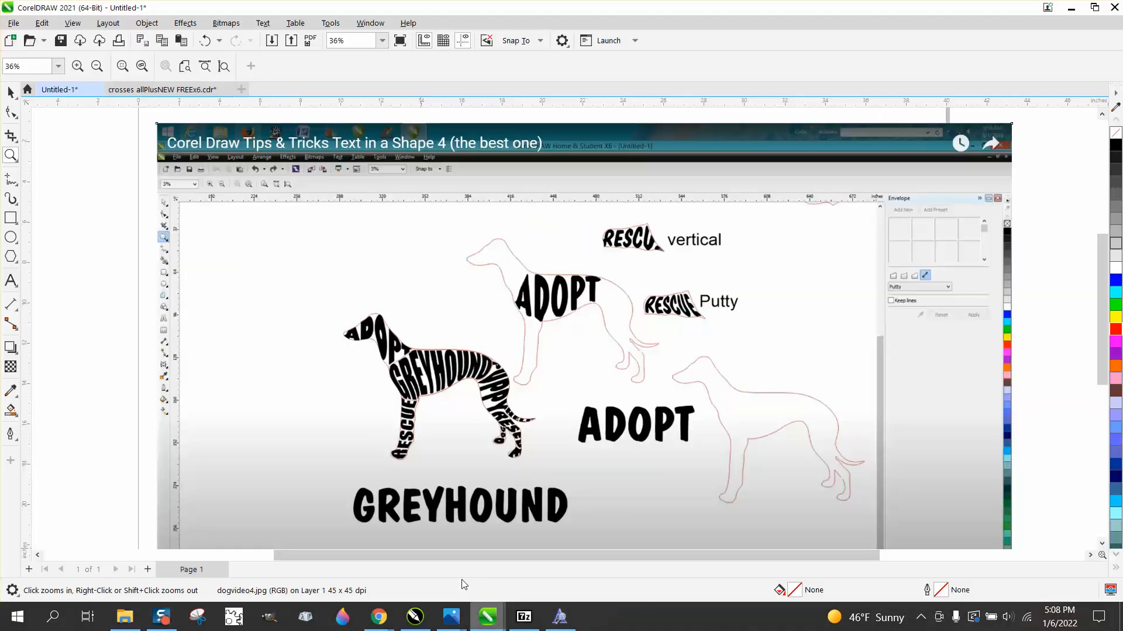
pyautogui.click(11, 282)
pyautogui.scroll(-2, 273, 246)
pyautogui.click(271, 180)
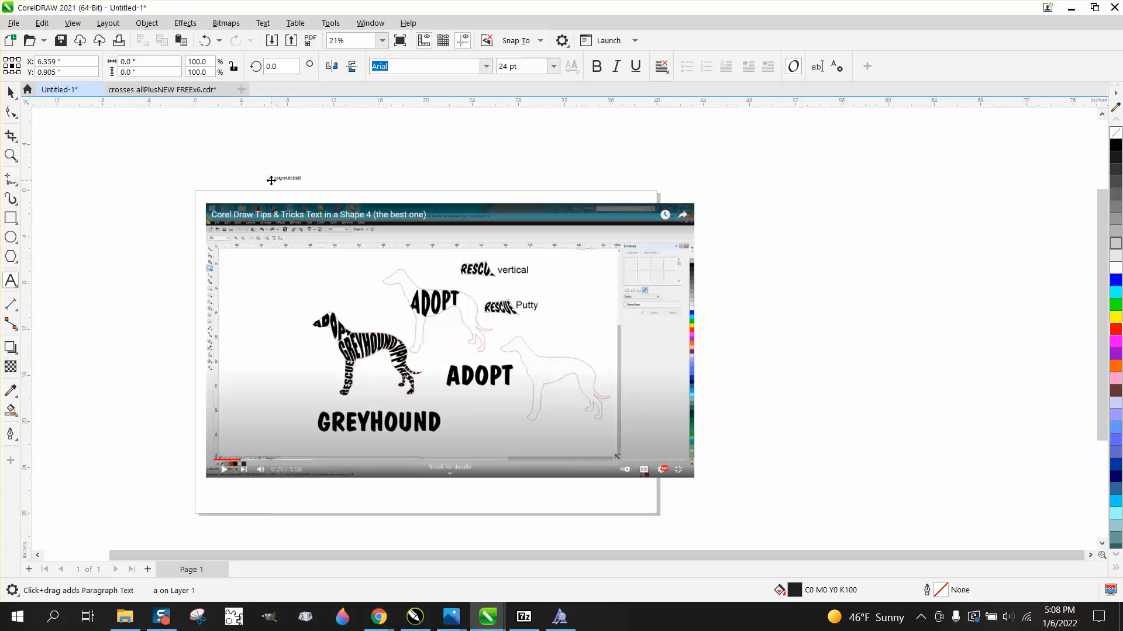
pyautogui.click(270, 179)
pyautogui.moveTo(305, 174); pyautogui.dragTo(621, 140)
pyautogui.click(11, 92)
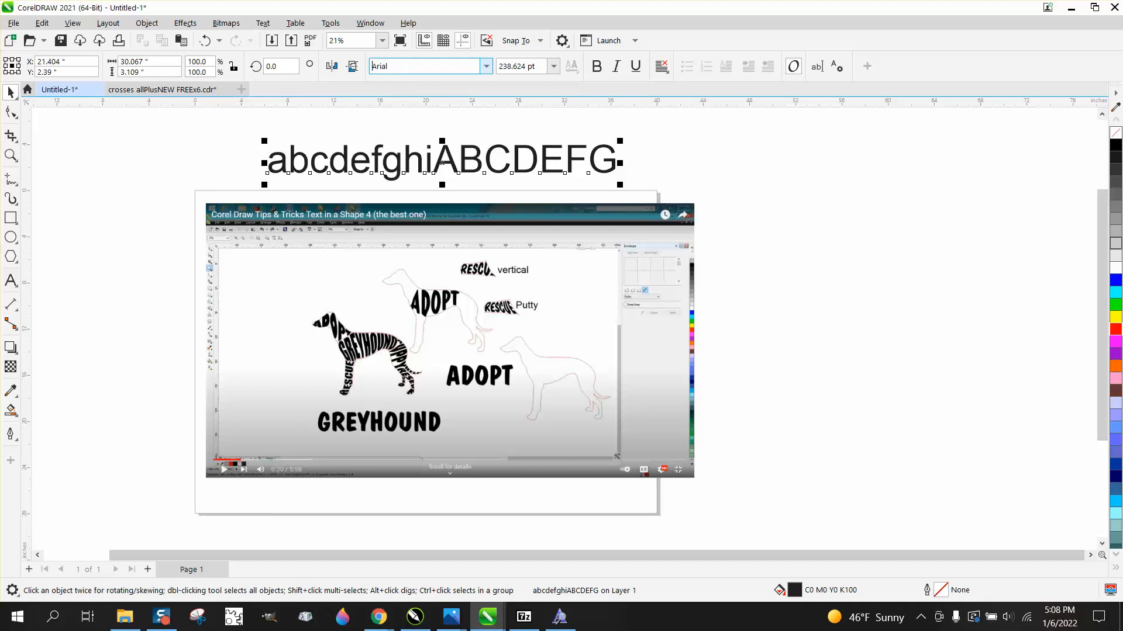
# Change the font of the text above the page to can dog tfb.
pyautogui.press('BackSpace')
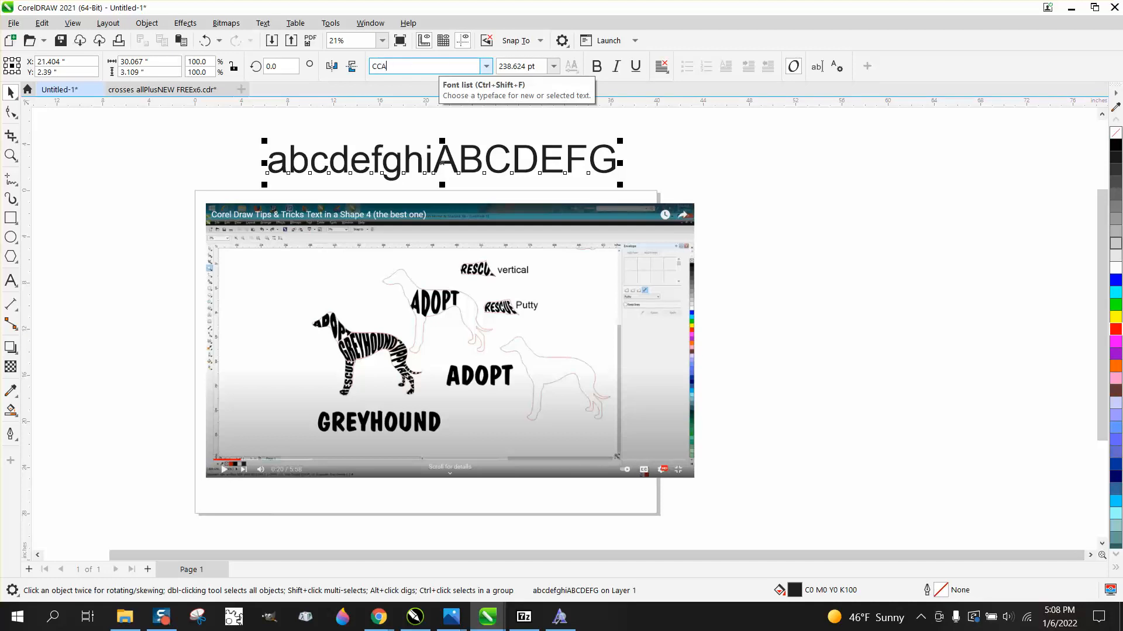
pyautogui.write('can dog tfb')
pyautogui.press('Return')
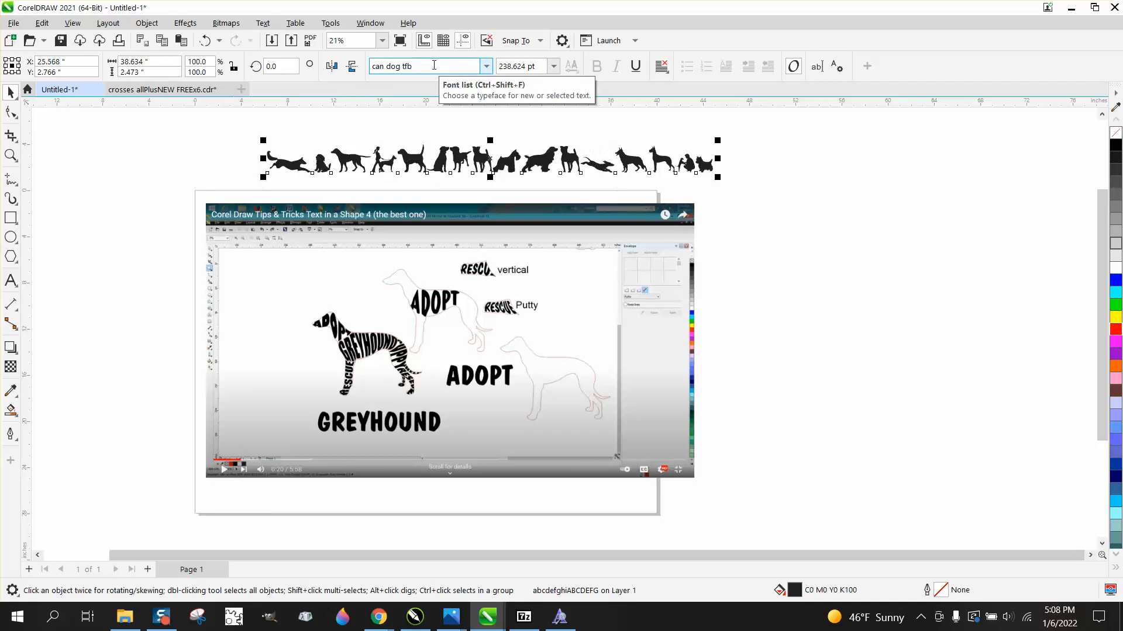
# Break the row of dog silhouettes apart into separate characters.
pyautogui.click(11, 155)
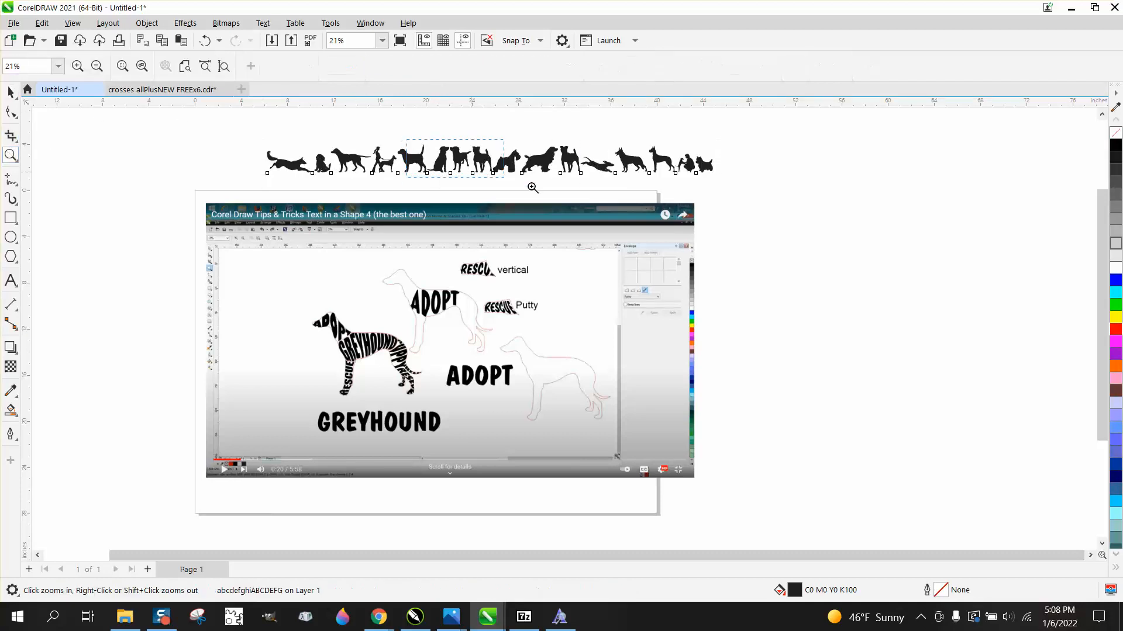
pyautogui.moveTo(532, 187); pyautogui.dragTo(575, 204)
pyautogui.scroll(-1, 562, 211)
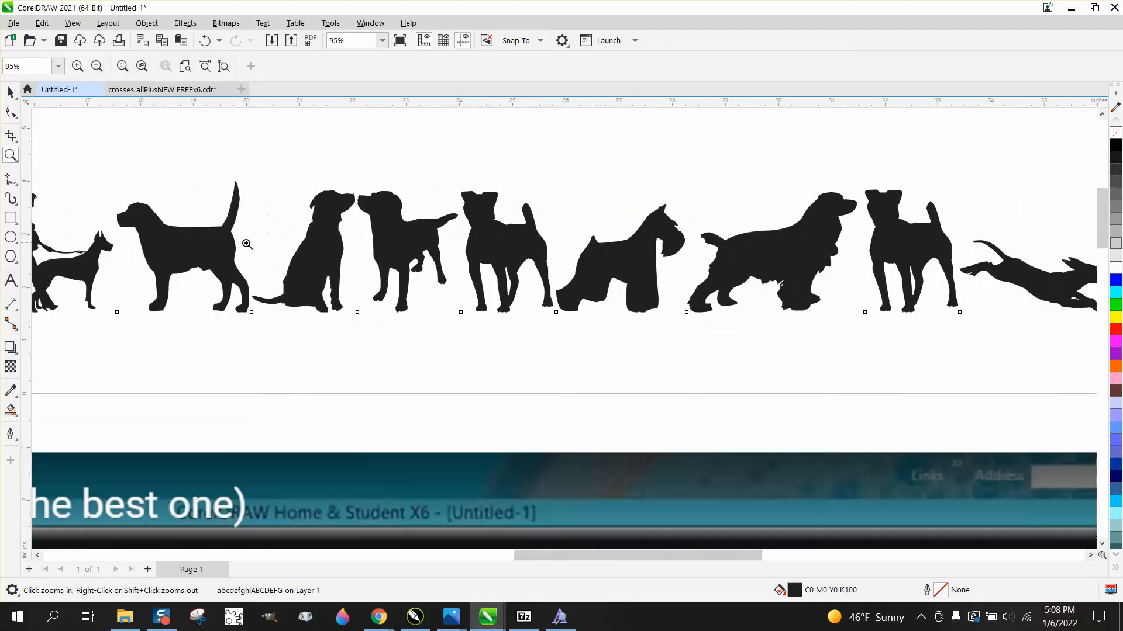
pyautogui.press('space')
pyautogui.click(208, 234)
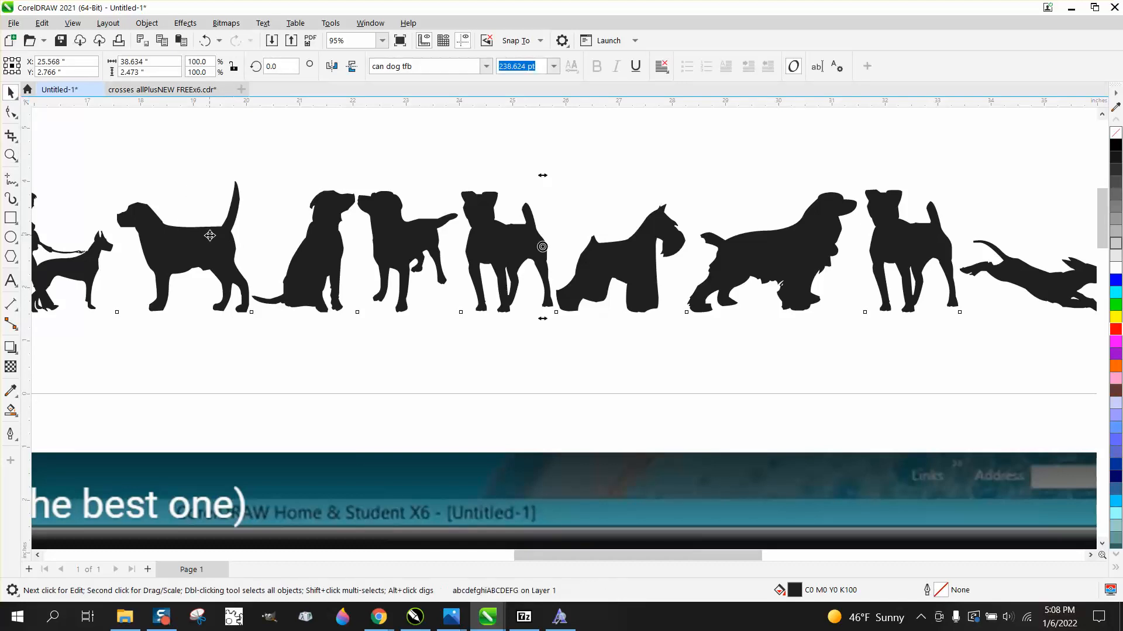
pyautogui.click(147, 23)
pyautogui.click(231, 337)
# Place the standing dog with the raised tail beside the reference image and enlarge it to about 26.8 inches wide.
pyautogui.click(206, 252)
pyautogui.scroll(-2, 207, 250)
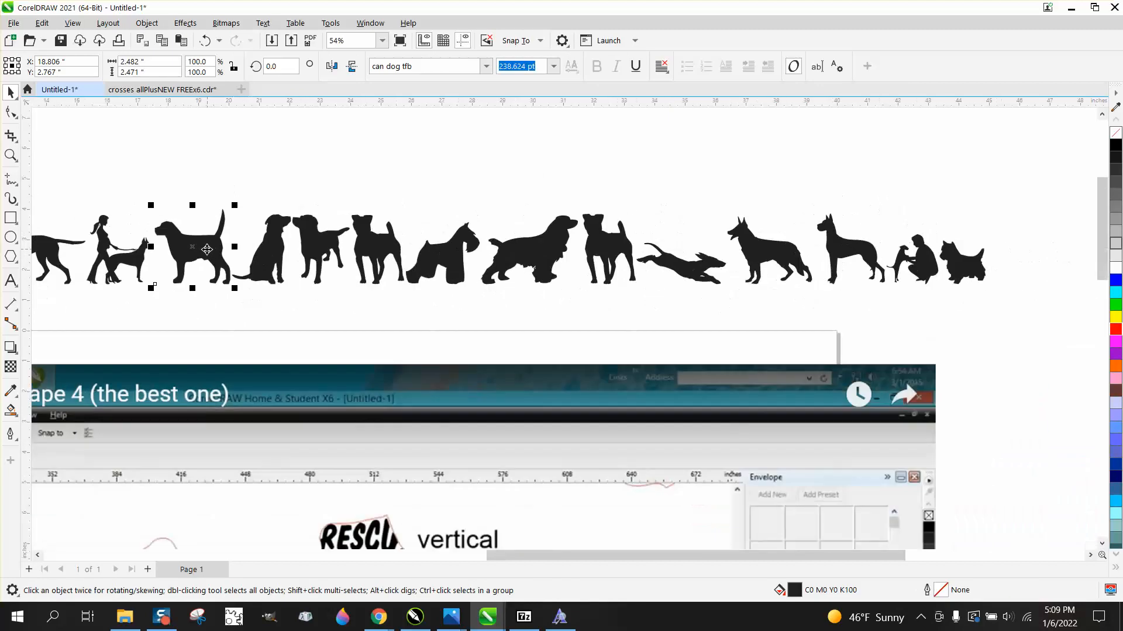
pyautogui.scroll(-2, 207, 250)
pyautogui.moveTo(207, 249); pyautogui.dragTo(894, 545)
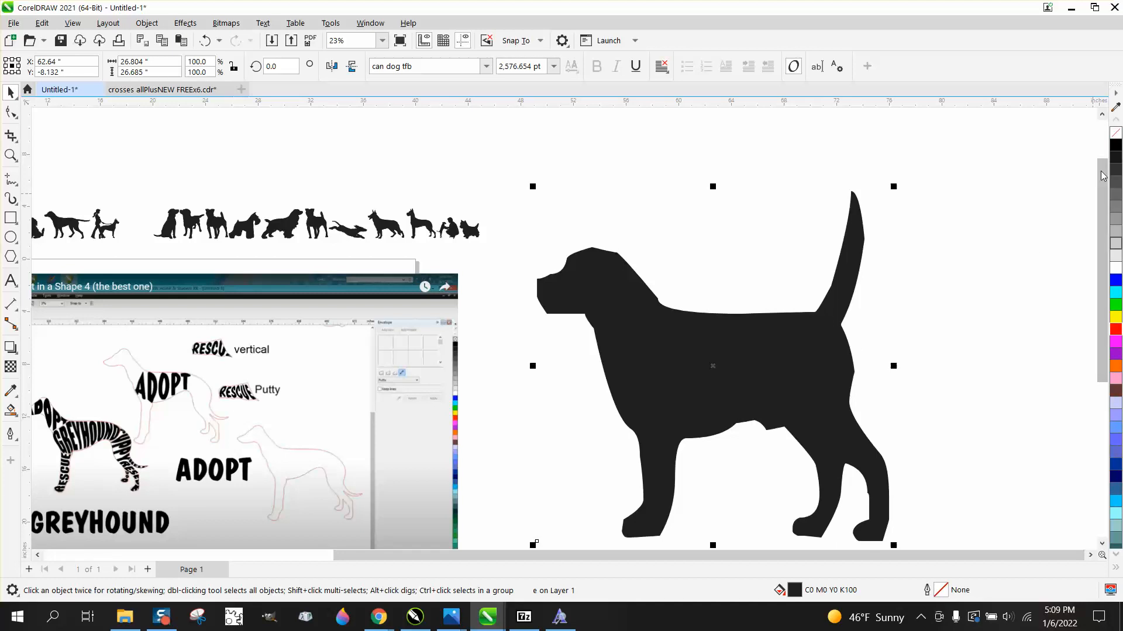
# Remove the large dog's fill and give it a red outline.
pyautogui.click(1116, 134)
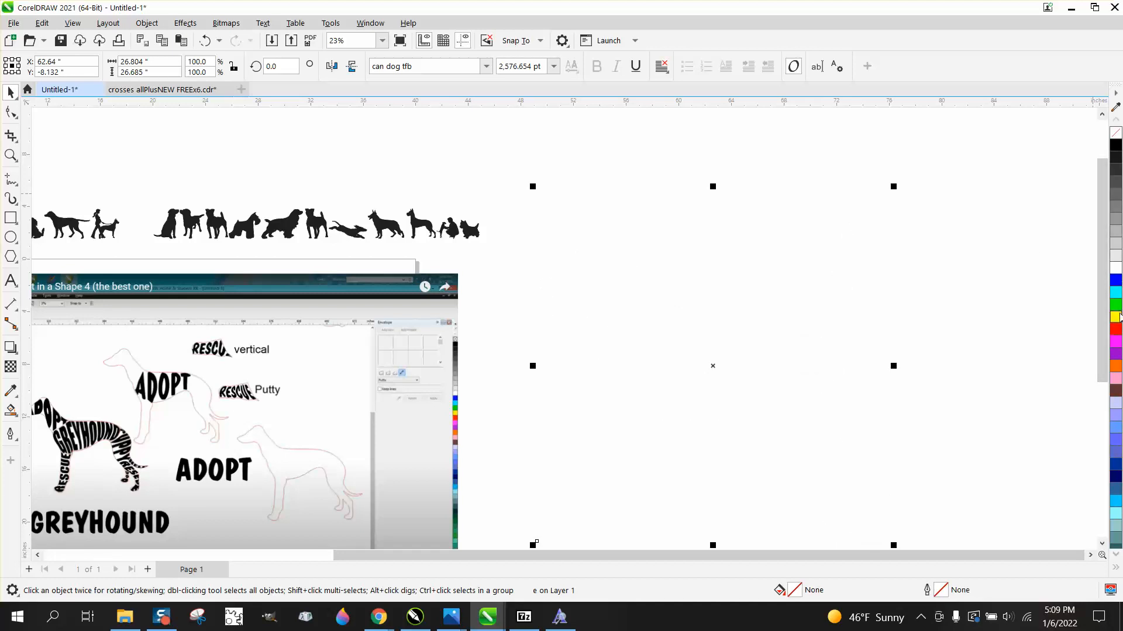
pyautogui.rightClick(1115, 331)
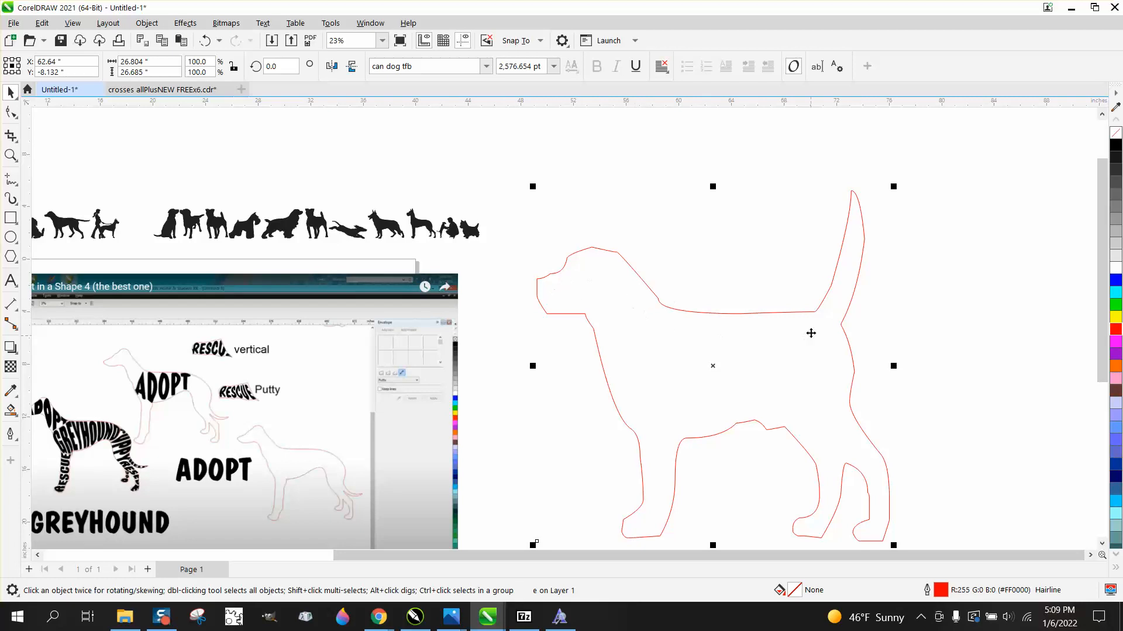
# Set the nib size of the Smooth tool to 5 inches.
pyautogui.click(19, 119)
pyautogui.click(57, 132)
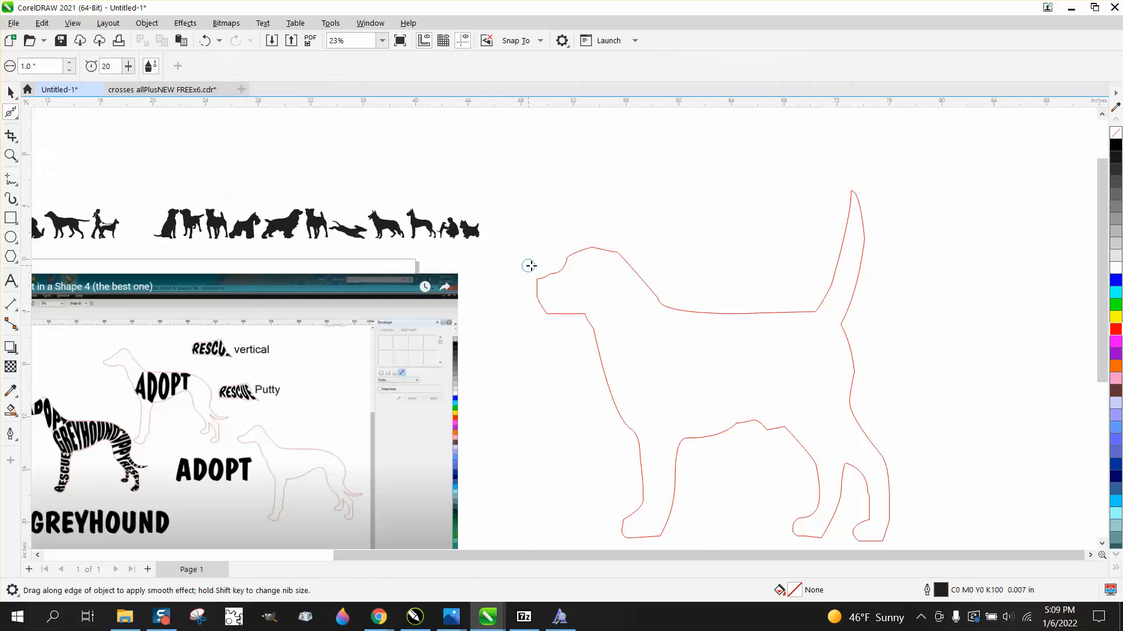
pyautogui.moveTo(34, 66); pyautogui.dragTo(2, 65)
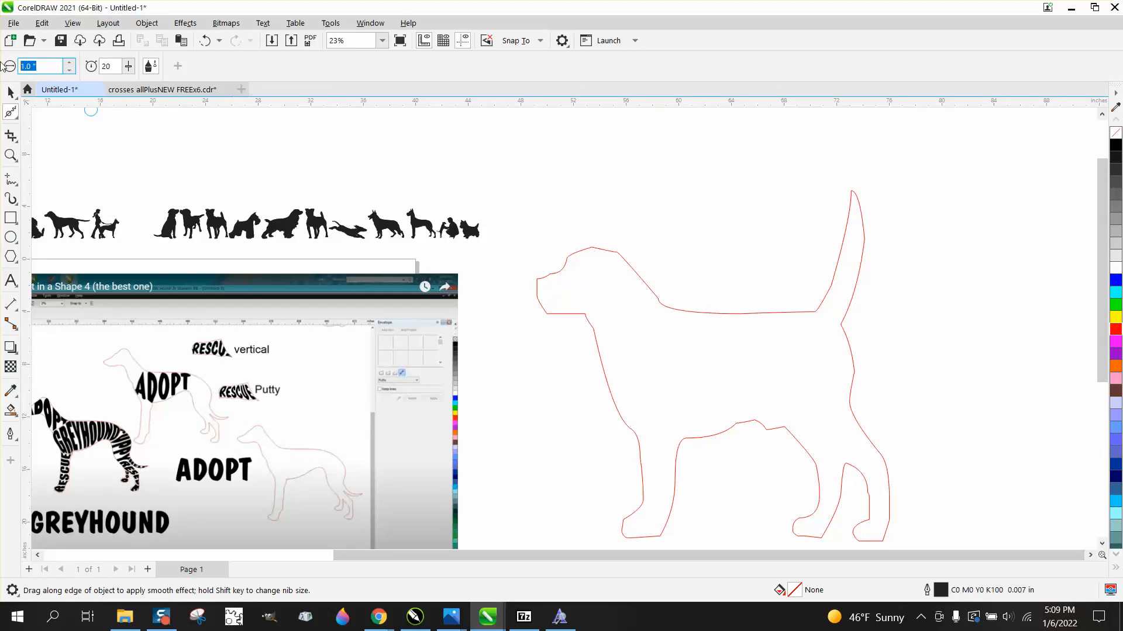
pyautogui.write('5')
pyautogui.press('Return')
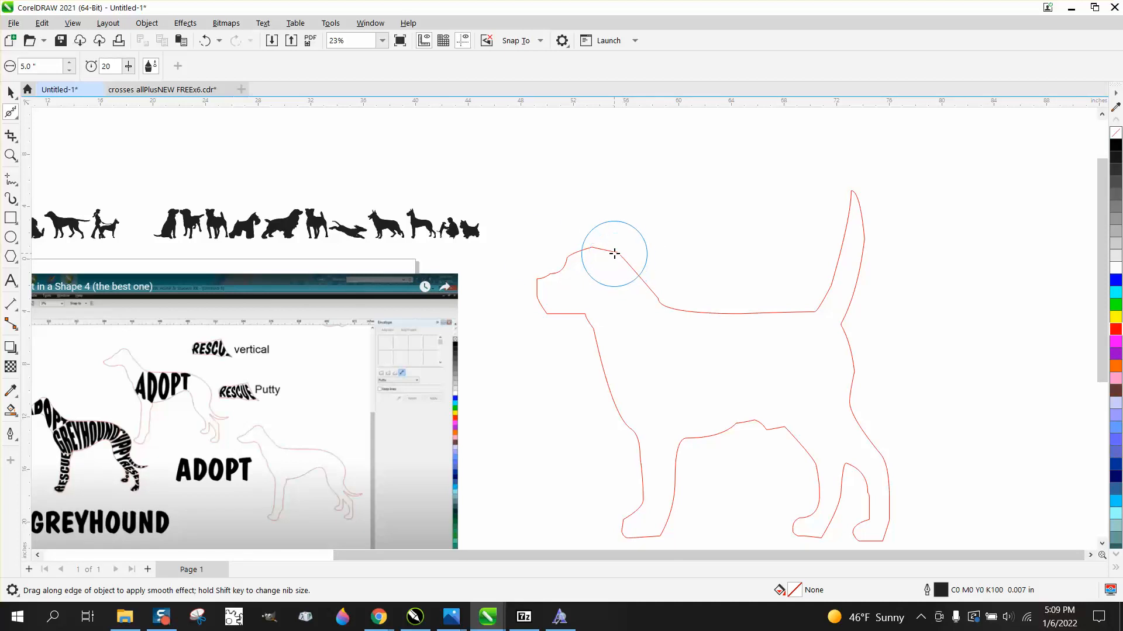
# Convert the large outlined dog to curves.
pyautogui.click(11, 93)
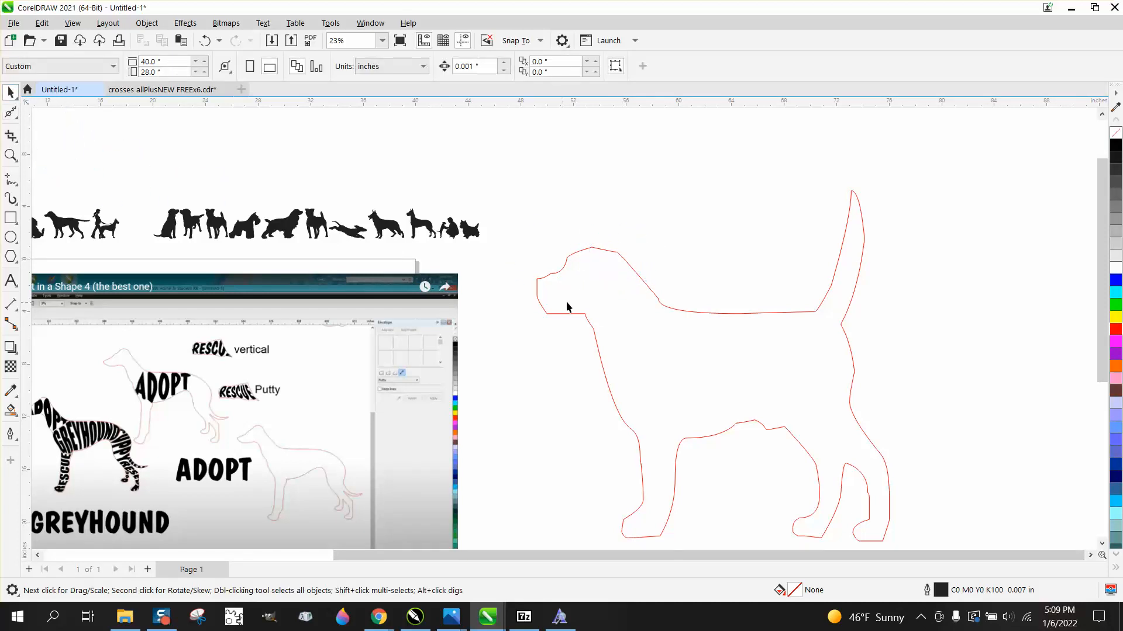
pyautogui.click(571, 298)
pyautogui.click(147, 23)
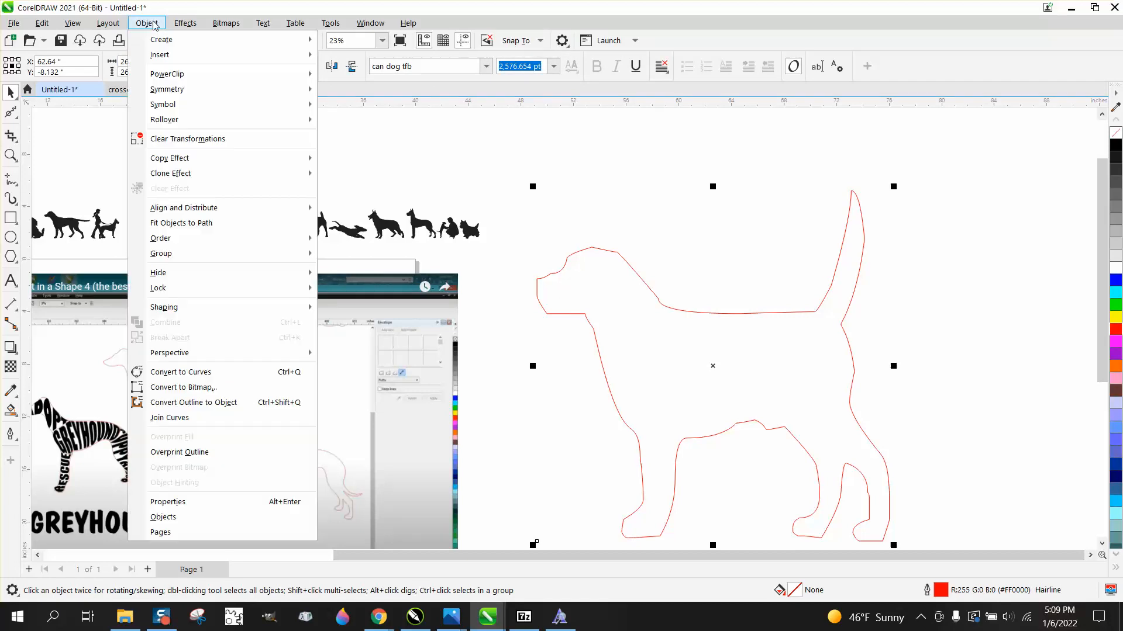
pyautogui.click(198, 372)
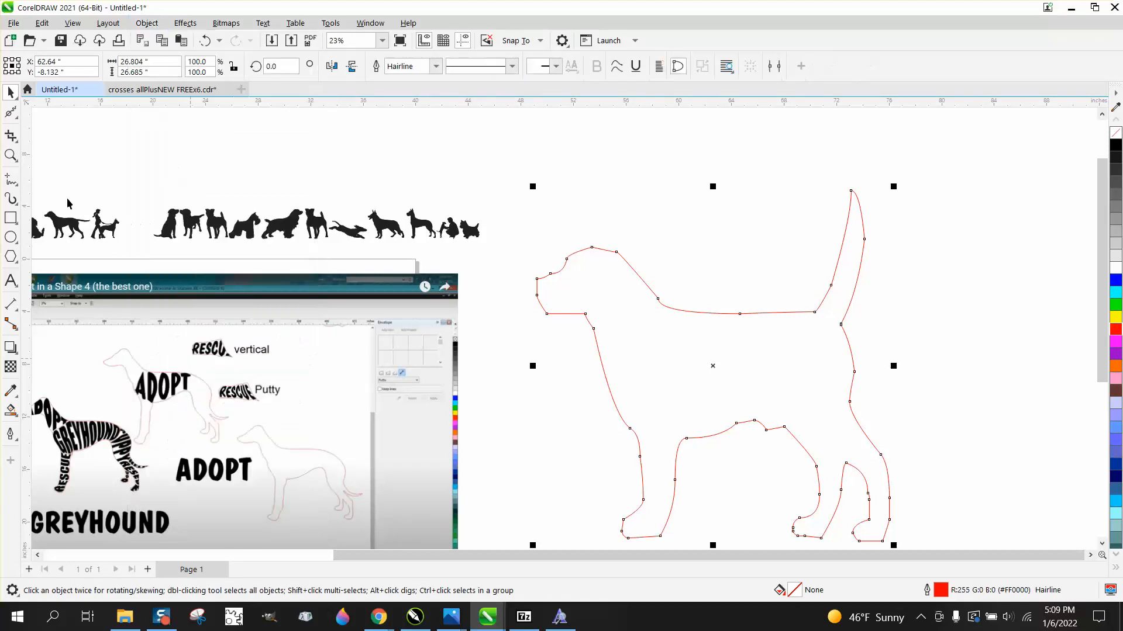
# Smooth the dog's contour with the Smooth tool around the head, back and belly.
pyautogui.click(16, 120)
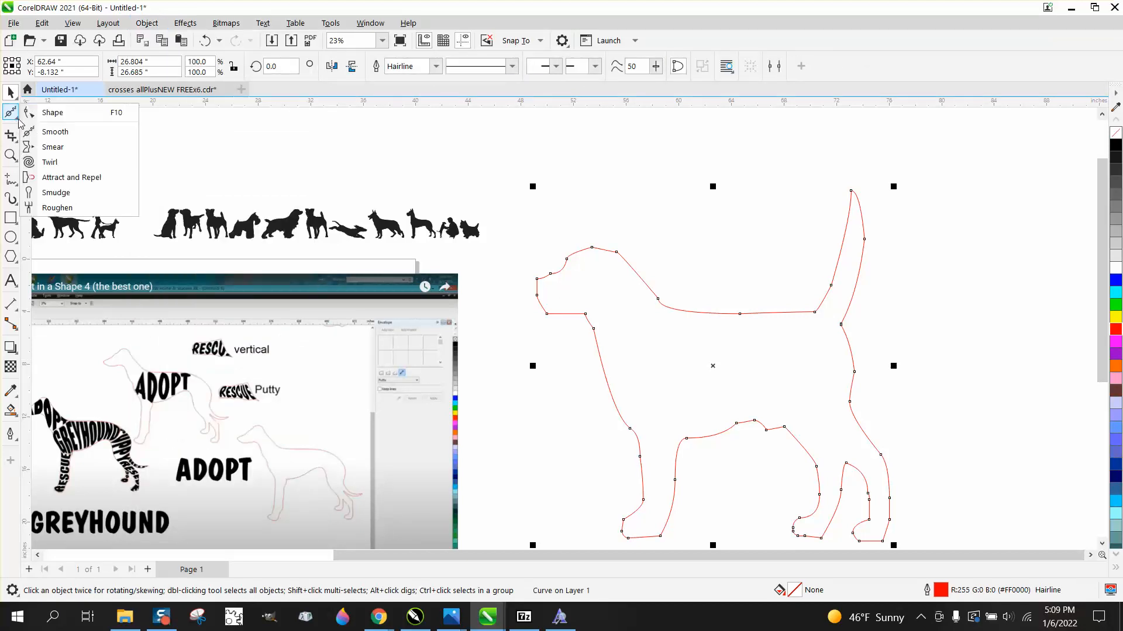
pyautogui.click(53, 130)
pyautogui.moveTo(639, 278)
pyautogui.mouseDown()
pyautogui.moveTo(567, 260)
pyautogui.moveTo(543, 306)
pyautogui.moveTo(602, 315)
pyautogui.moveTo(608, 331)
pyautogui.moveTo(664, 299)
pyautogui.moveTo(773, 304)
pyautogui.moveTo(816, 276)
pyautogui.moveTo(847, 212)
pyautogui.moveTo(864, 246)
pyautogui.moveTo(860, 353)
pyautogui.moveTo(822, 416)
pyautogui.moveTo(705, 445)
pyautogui.moveTo(662, 501)
pyautogui.moveTo(604, 409)
pyautogui.moveTo(584, 313)
pyautogui.mouseUp()
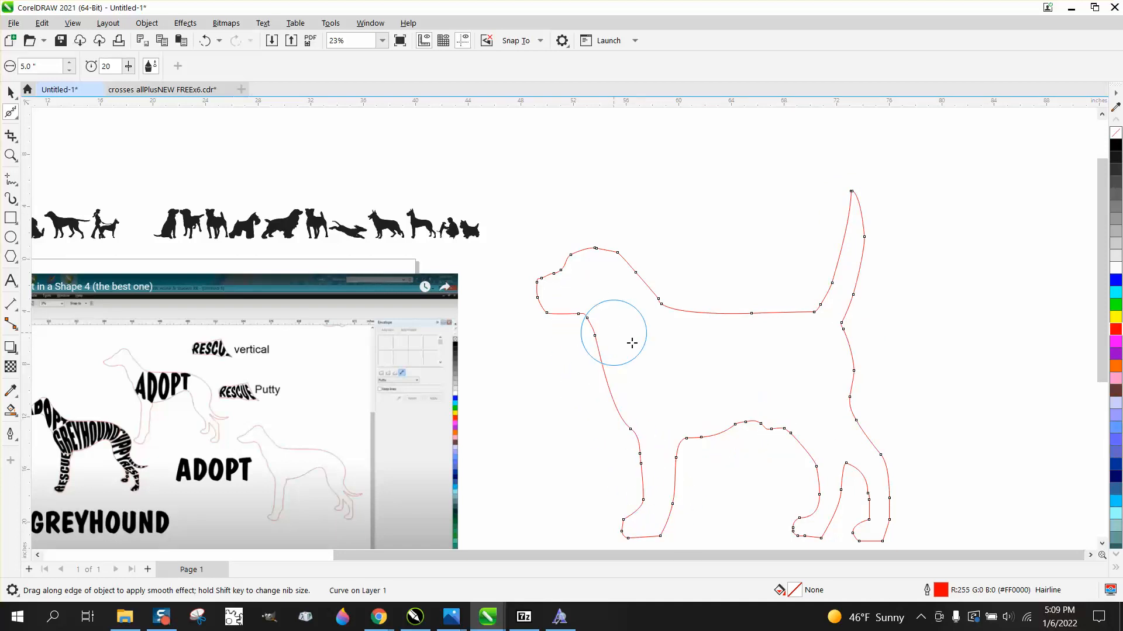
# Lower the middle node of the dog's back slightly and delete the nodes at the base of the neck.
pyautogui.click(19, 120)
pyautogui.click(44, 110)
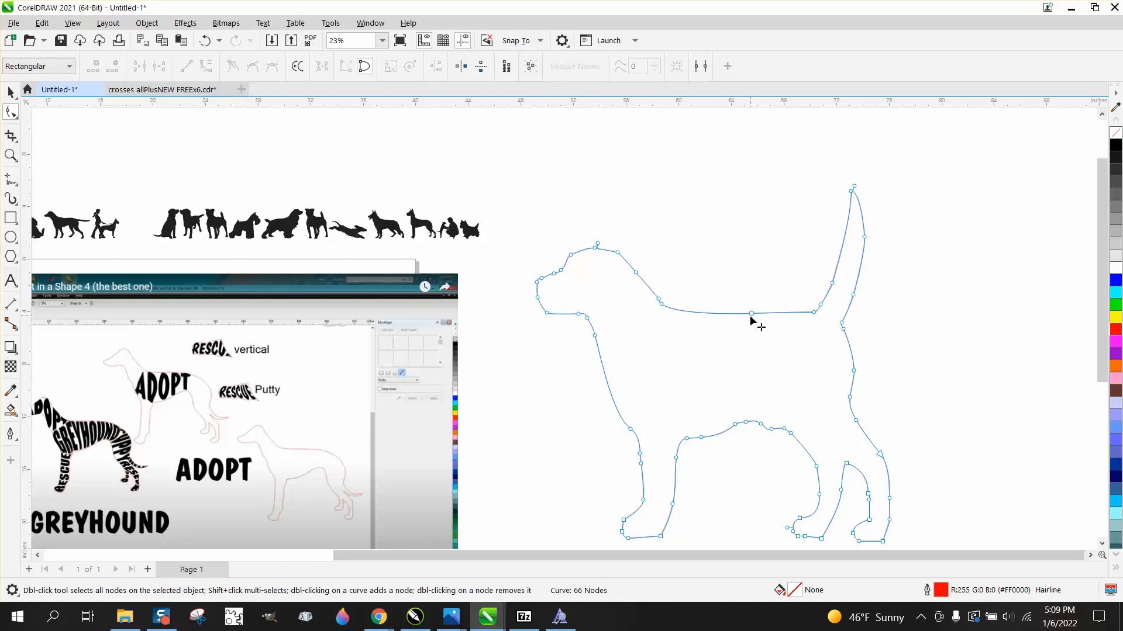
pyautogui.moveTo(751, 315); pyautogui.dragTo(751, 323)
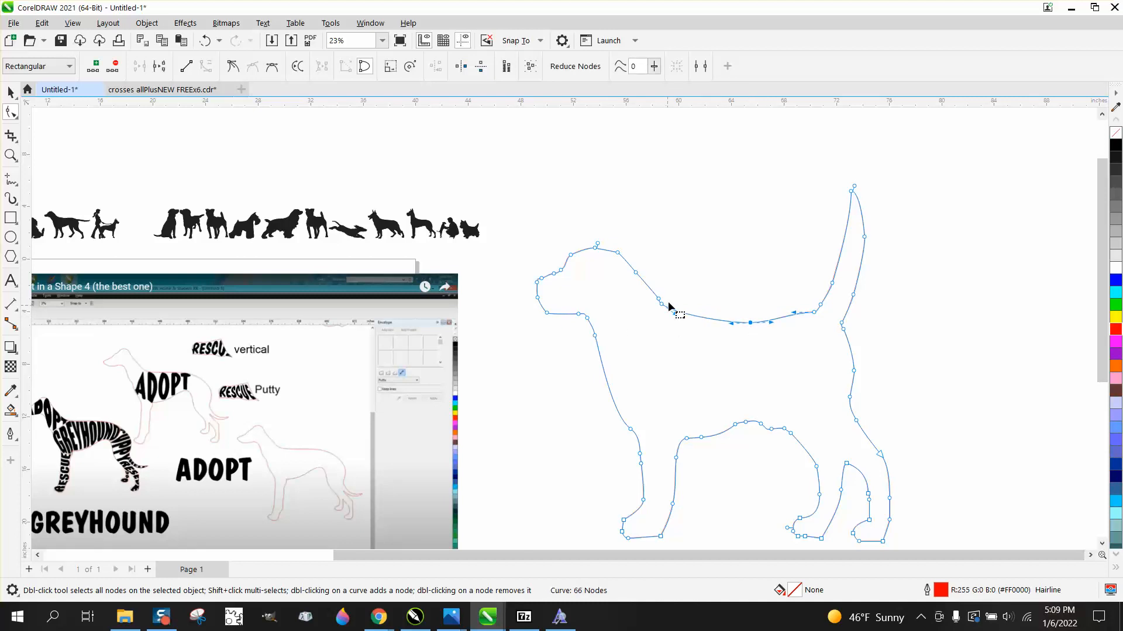
pyautogui.press('Delete')
pyautogui.scroll(-2, 595, 301)
pyautogui.press('space')
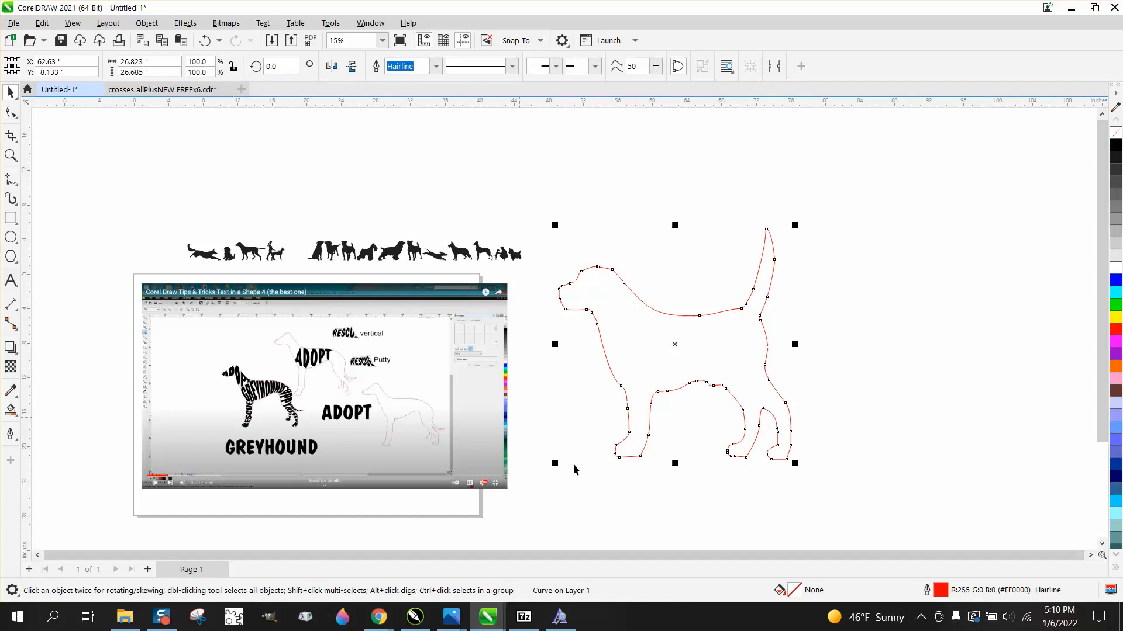
# Switch to Chrome and bring up the Yahoo image results for "dog clipart black and white silhouette".
pyautogui.click(379, 617)
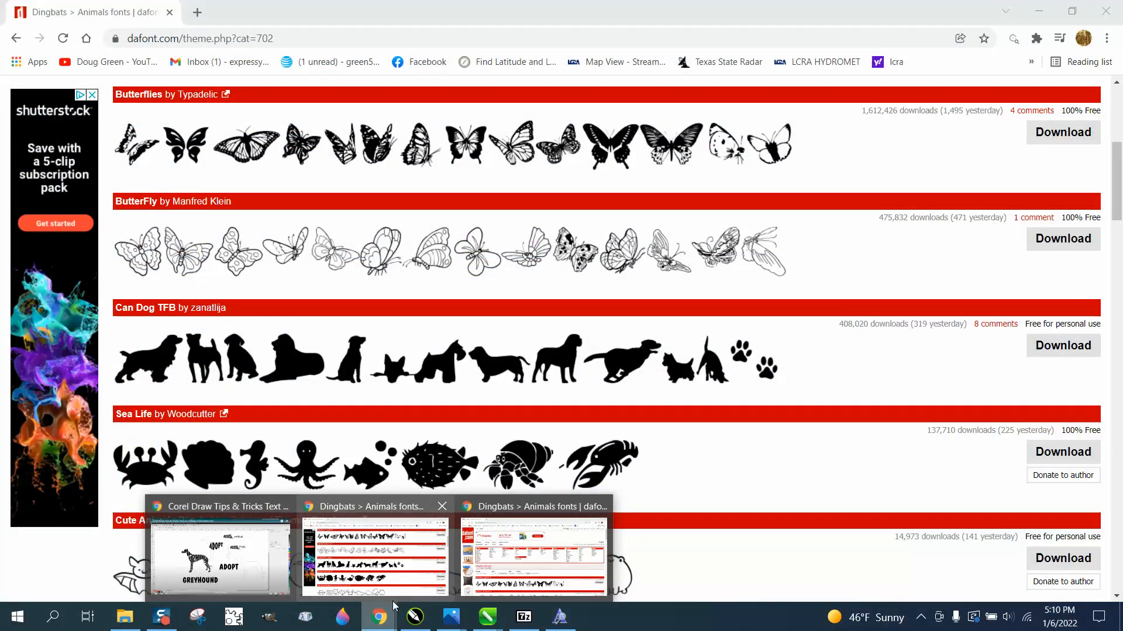
pyautogui.click(484, 594)
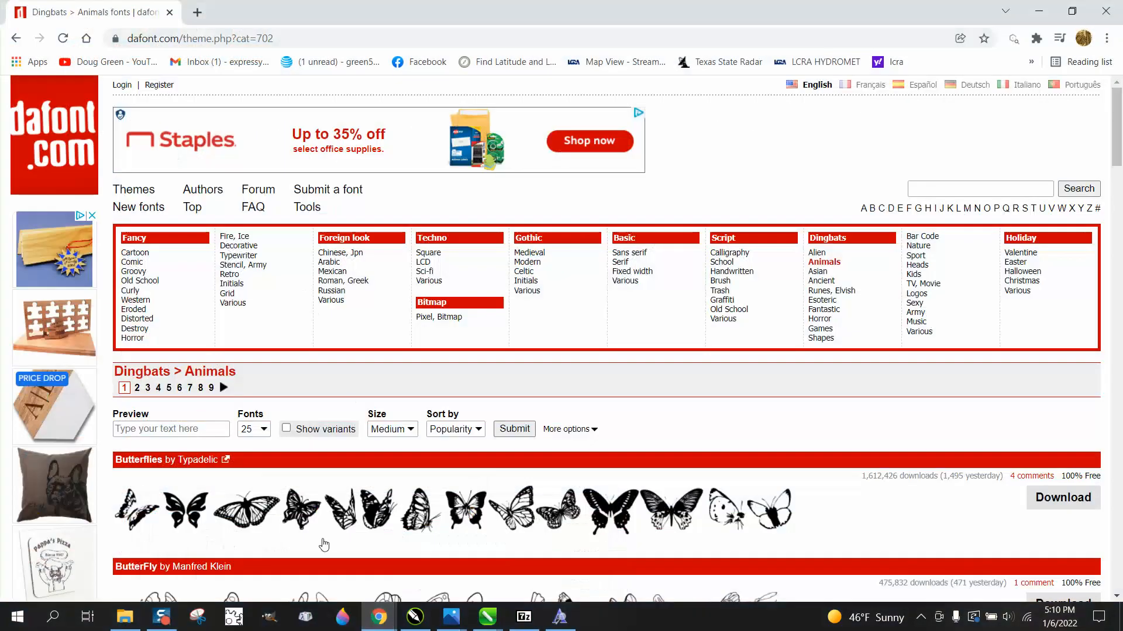
pyautogui.click(379, 616)
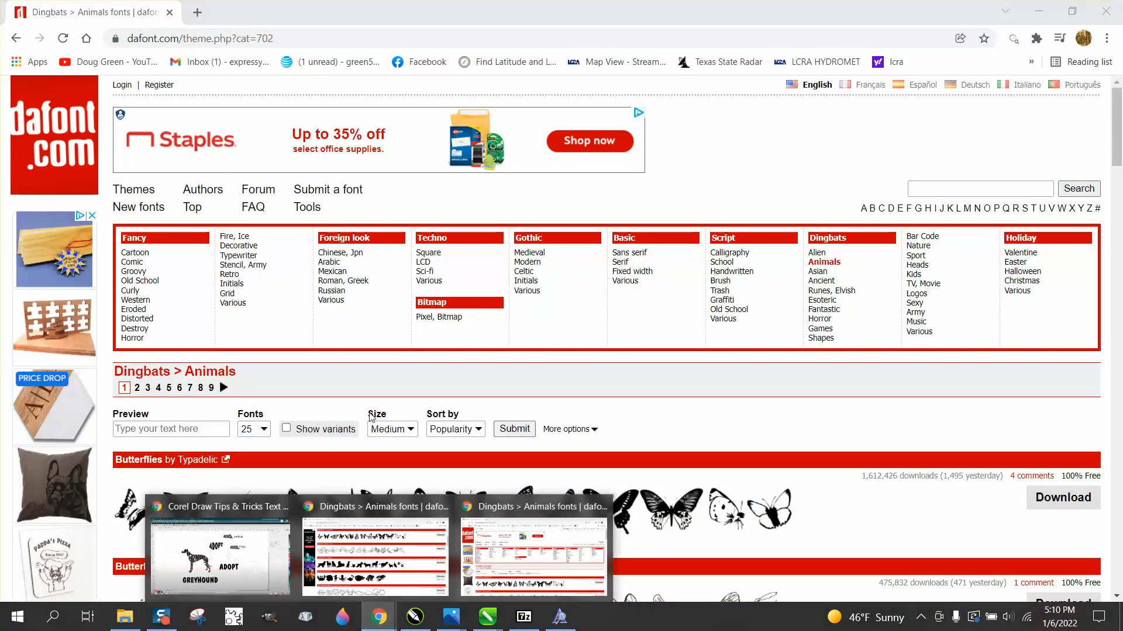
pyautogui.click(272, 537)
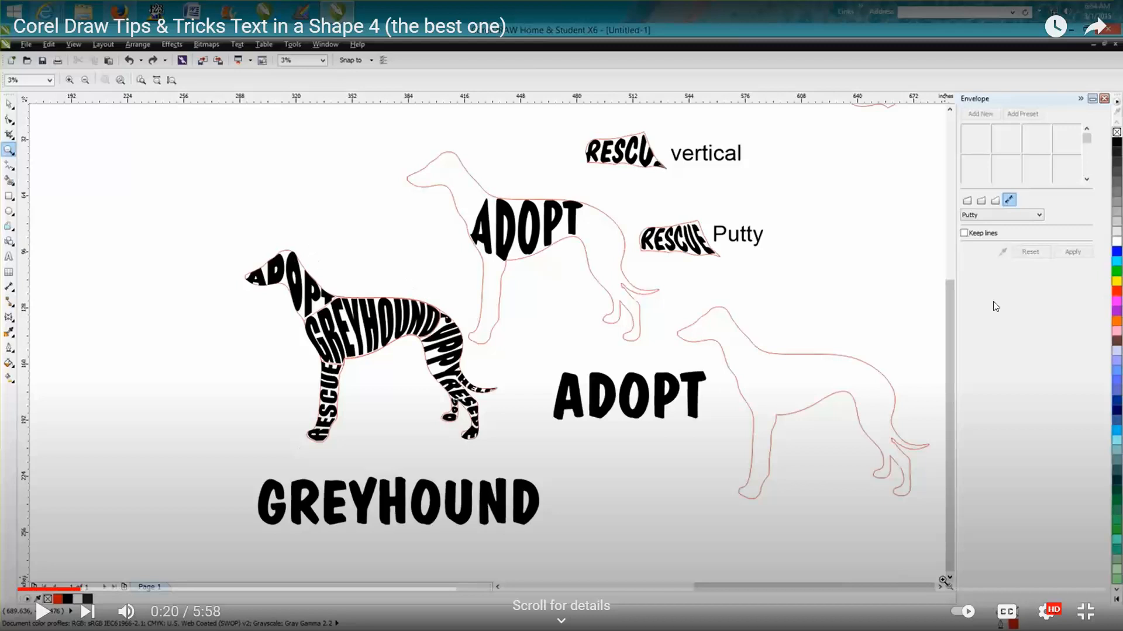
pyautogui.press('Escape')
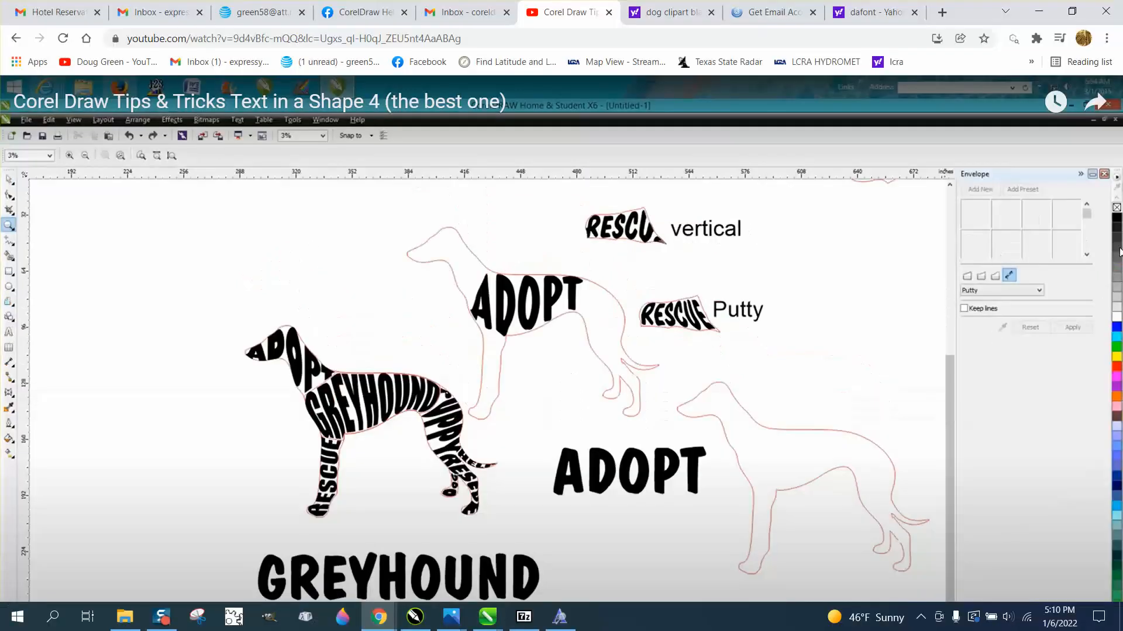
pyautogui.click(688, 17)
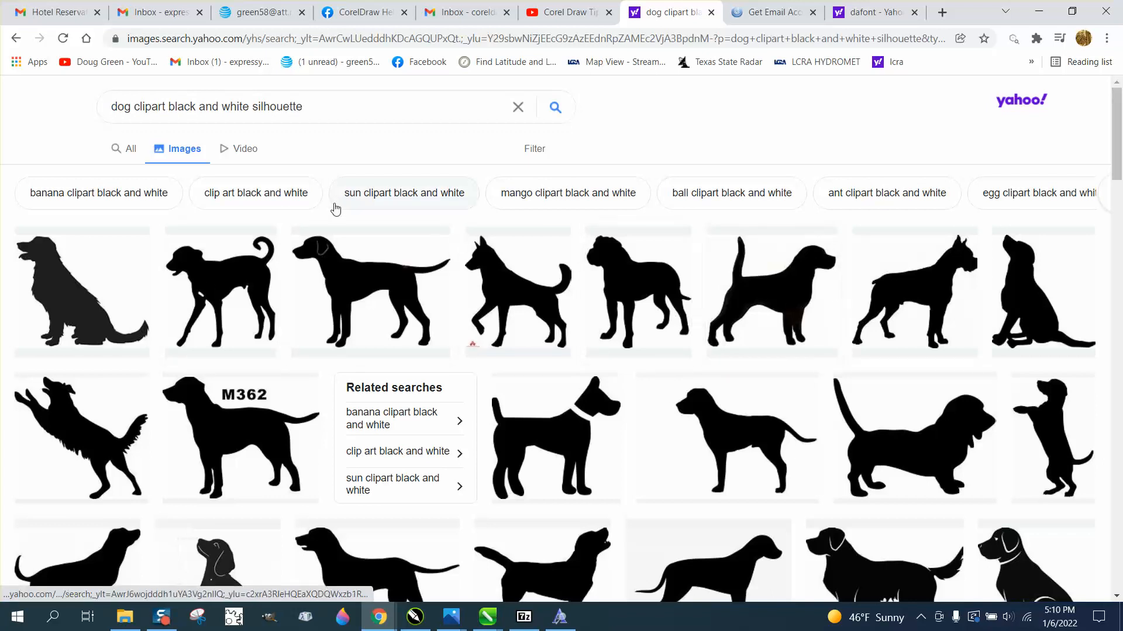
# Filter the dog silhouette image results to Extra Large size.
pyautogui.click(536, 153)
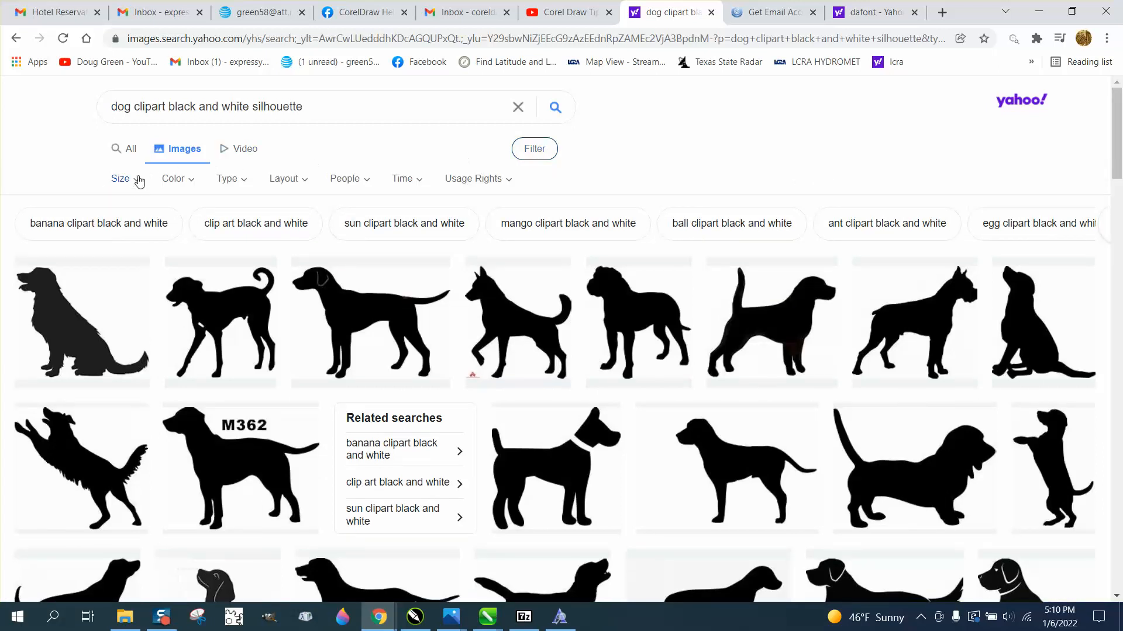
pyautogui.click(133, 186)
pyautogui.click(137, 304)
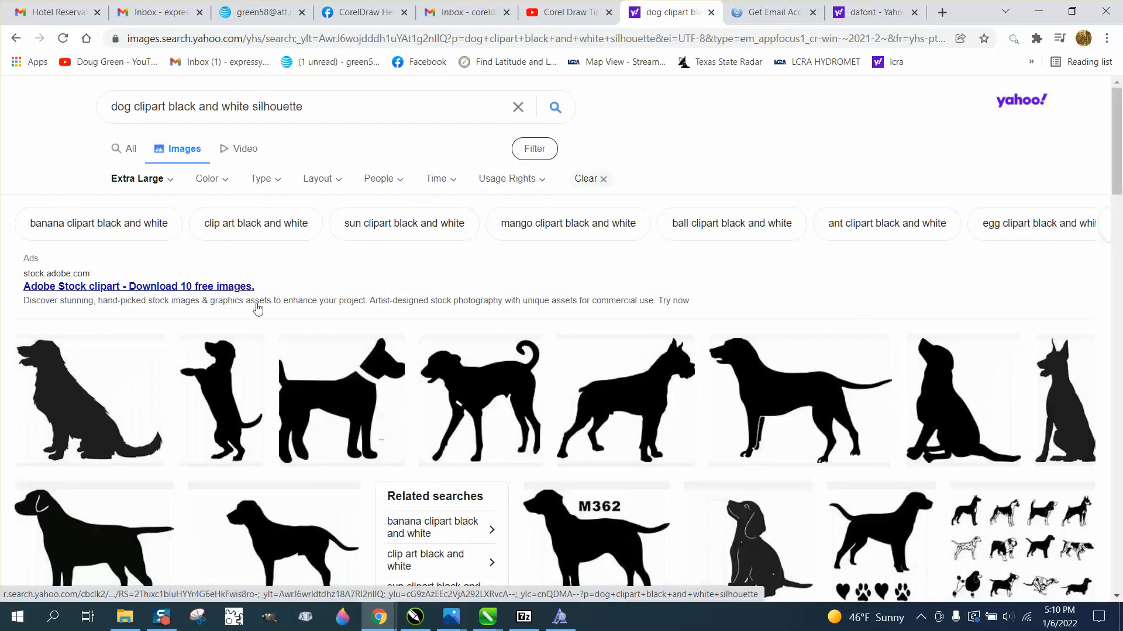
# Find the standing Black Lab Silhouette Clip Art from cliparts.co in the image results and copy its preview image.
pyautogui.scroll(-3, 425, 346)
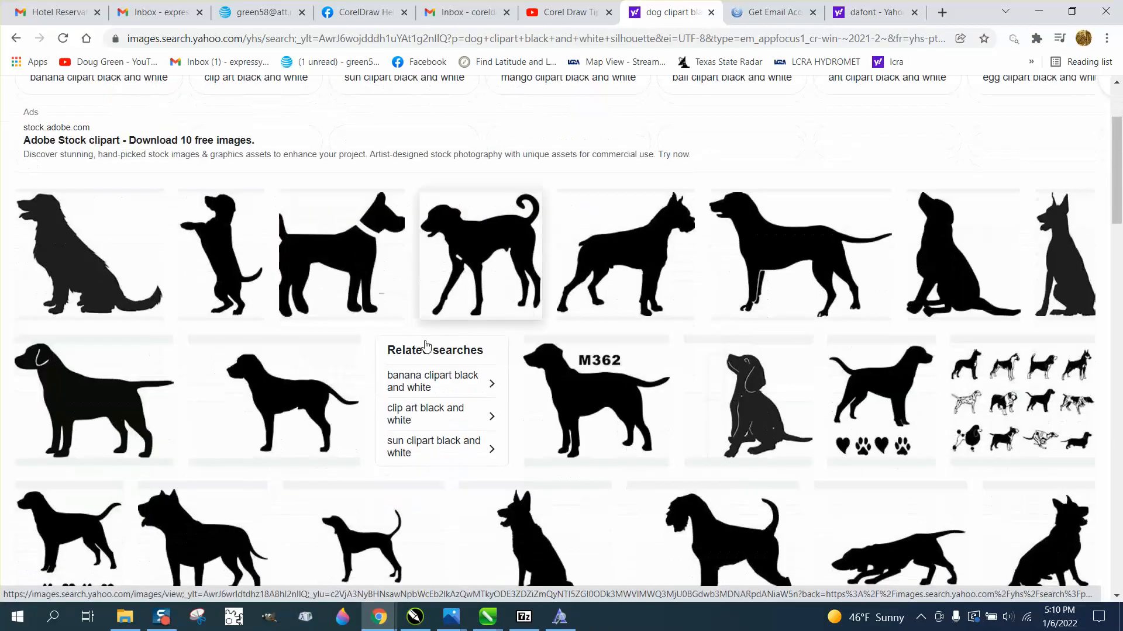
pyautogui.scroll(-2, 425, 345)
pyautogui.scroll(-2, 425, 346)
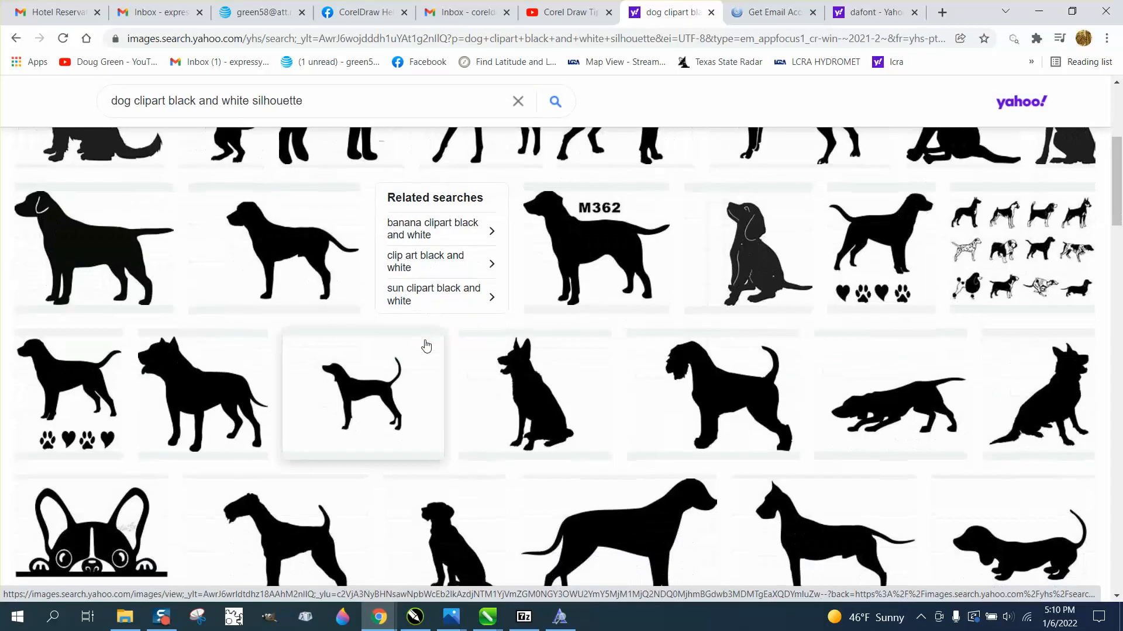
pyautogui.scroll(-2, 427, 345)
pyautogui.scroll(-3, 503, 375)
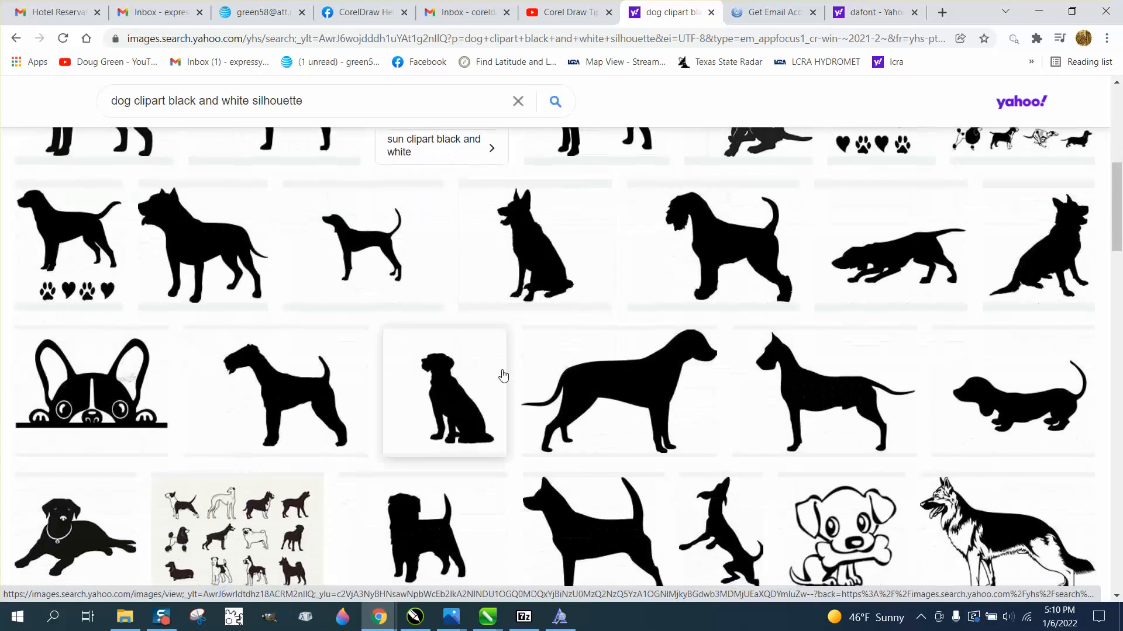
pyautogui.scroll(-3, 502, 375)
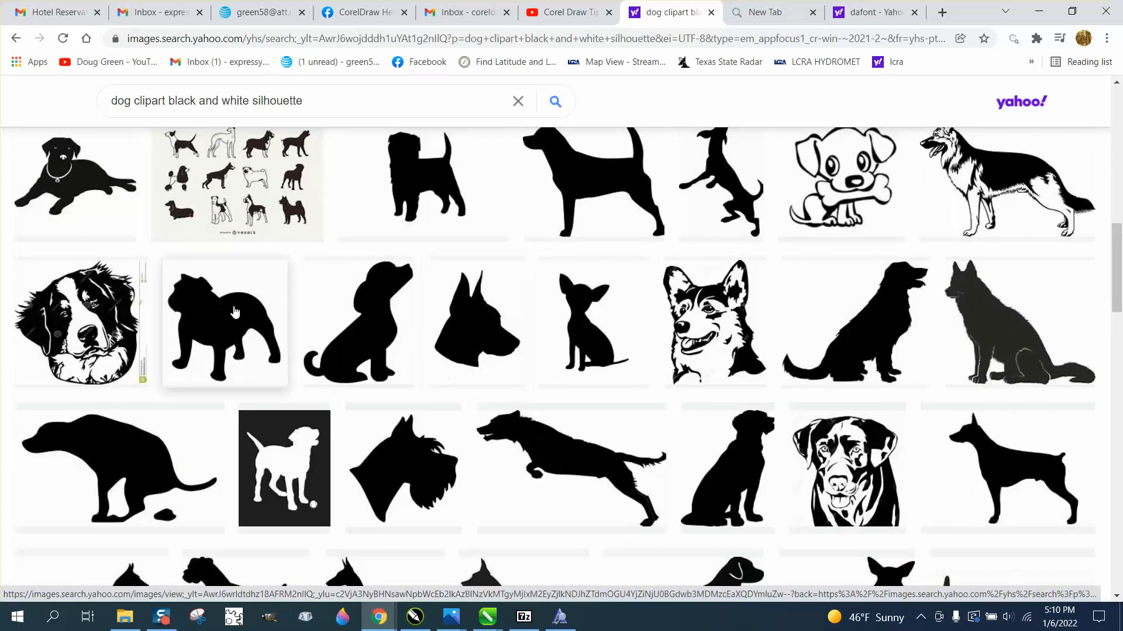
pyautogui.scroll(-1, 243, 314)
pyautogui.scroll(-3, 243, 315)
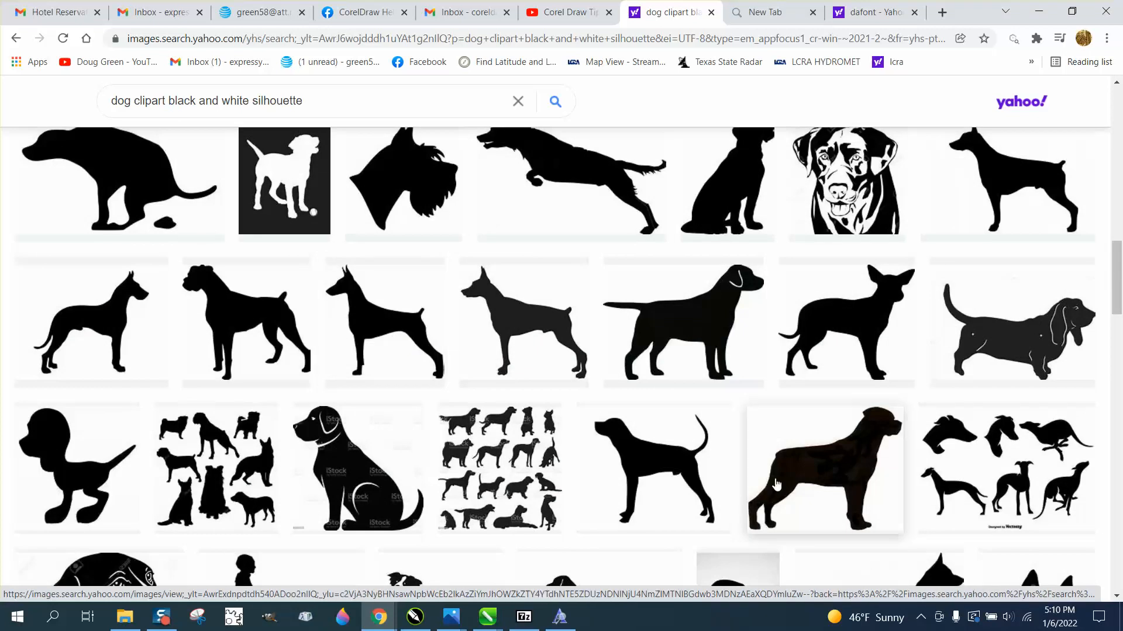
pyautogui.click(811, 482)
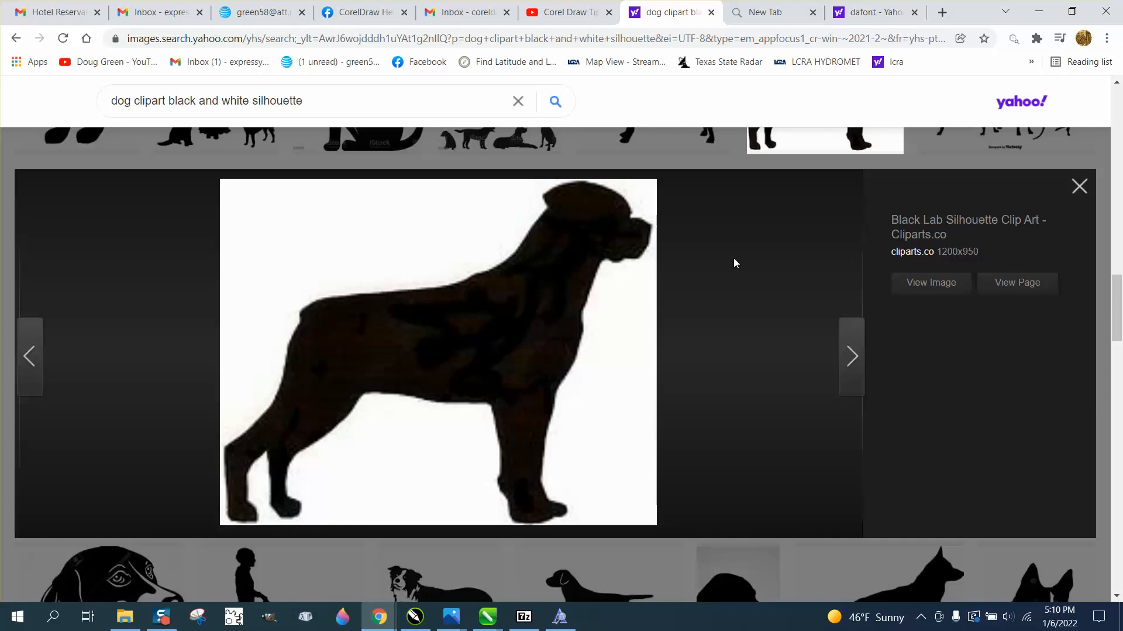
pyautogui.rightClick(510, 282)
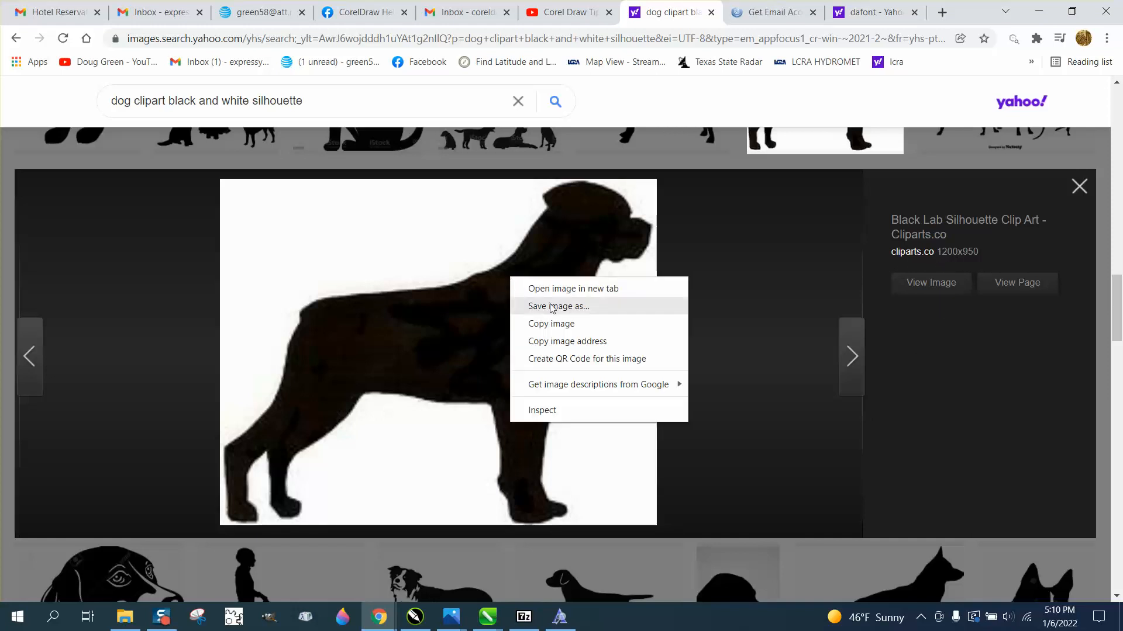
pyautogui.click(554, 325)
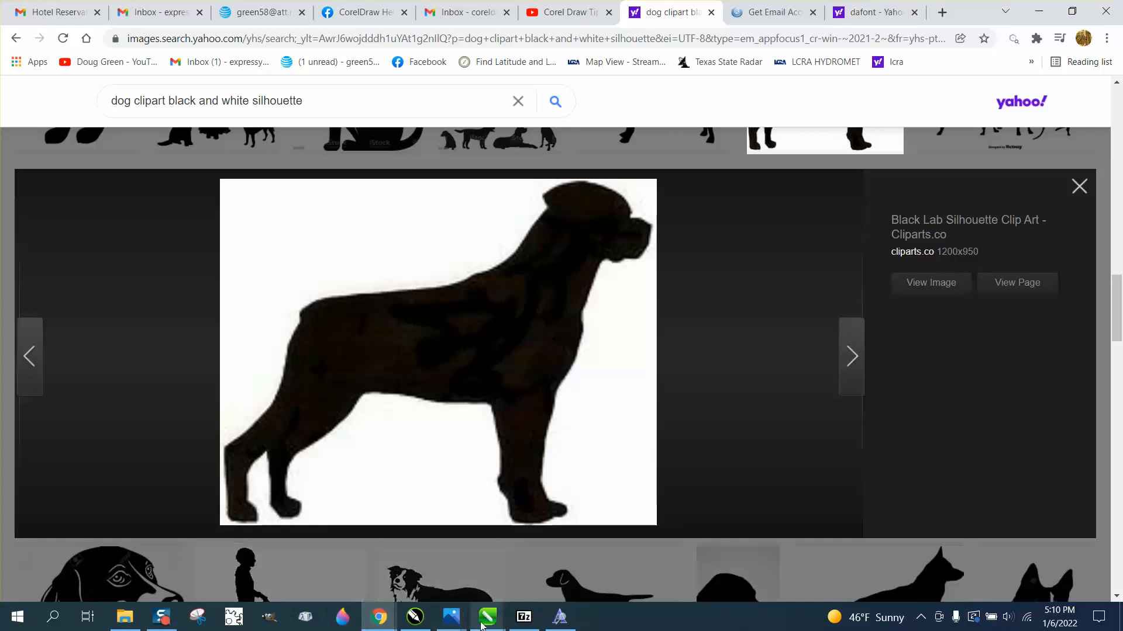
# Switch to CorelDRAW, paste the copied dog image and move it above the end of the small dog silhouette row.
pyautogui.moveTo(486, 618)
pyautogui.click(464, 576)
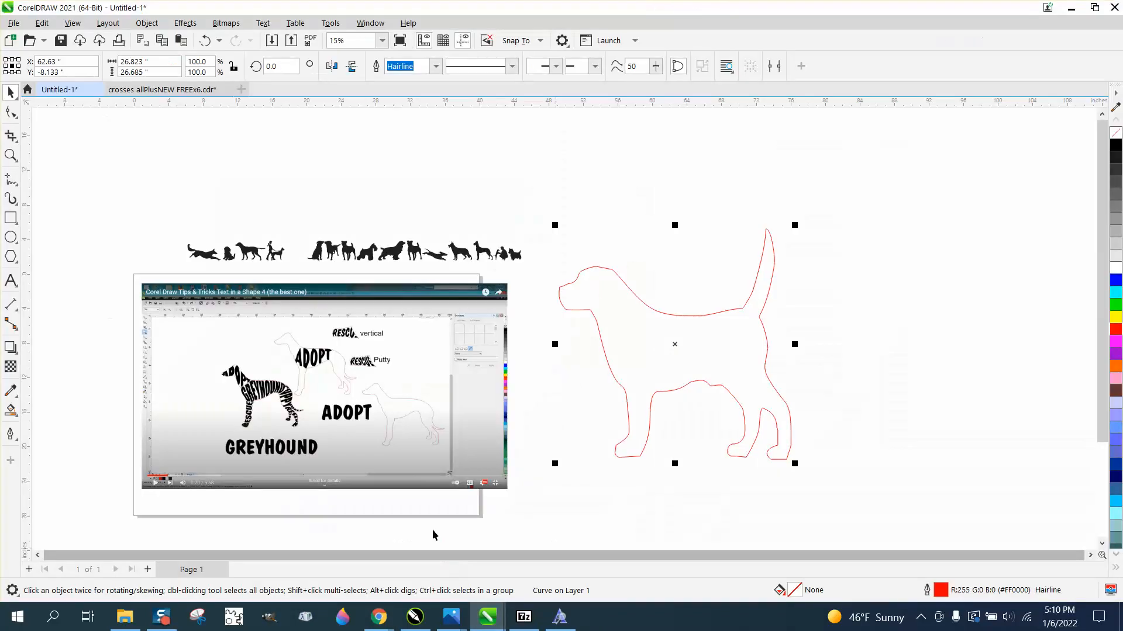
pyautogui.click(311, 136)
pyautogui.rightClick(311, 137)
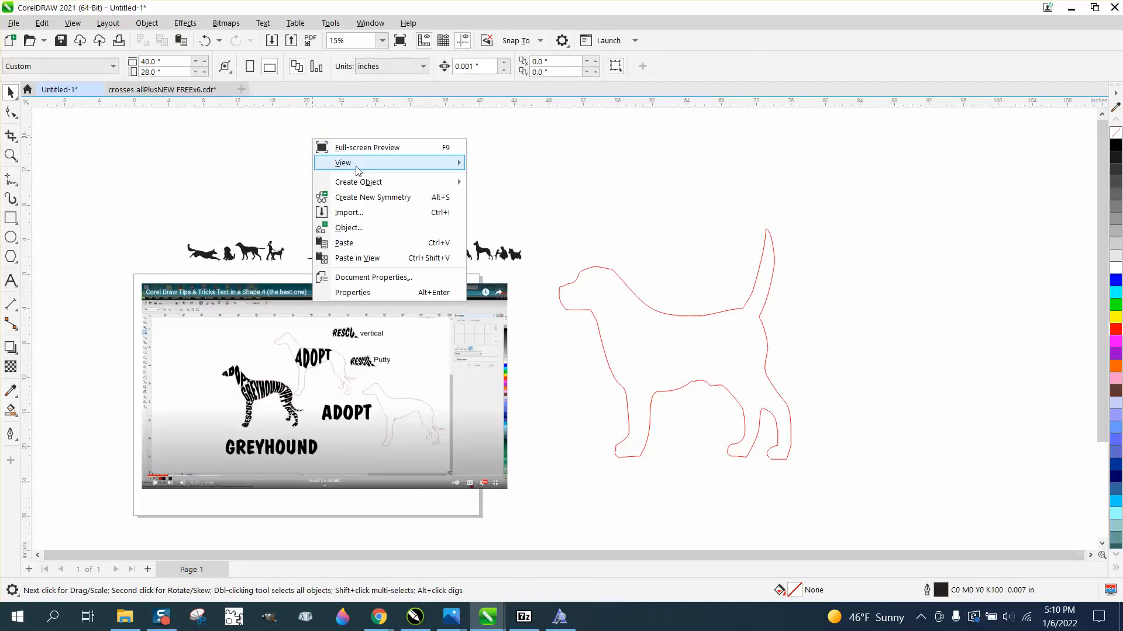
pyautogui.click(351, 243)
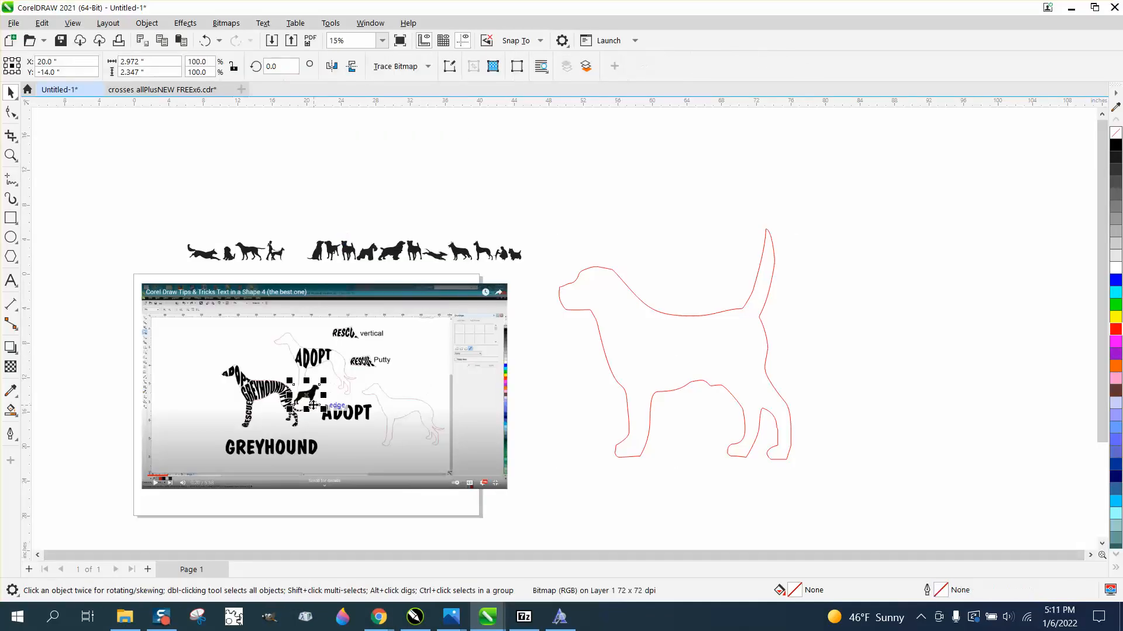
pyautogui.moveTo(307, 395); pyautogui.dragTo(525, 187)
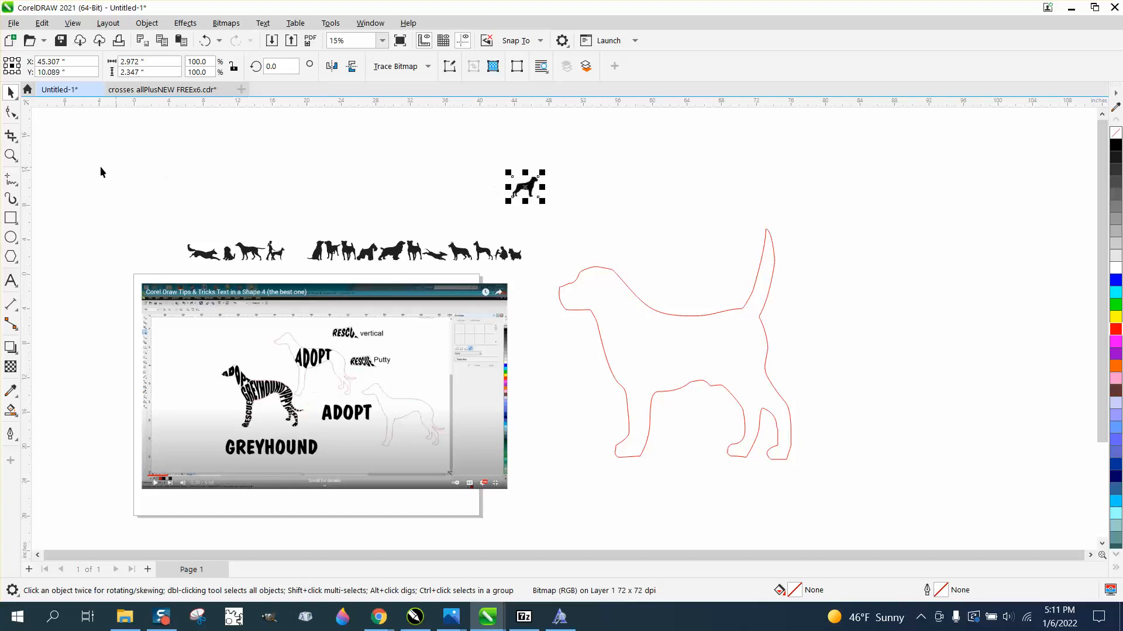
# Draw a rectangle about 5.75 by 3.26 inches over the pasted dog image and fill it yellow.
pyautogui.click(11, 155)
pyautogui.moveTo(461, 156); pyautogui.dragTo(618, 234)
pyautogui.click(11, 92)
pyautogui.click(11, 218)
pyautogui.moveTo(337, 198); pyautogui.dragTo(628, 362)
pyautogui.click(1114, 317)
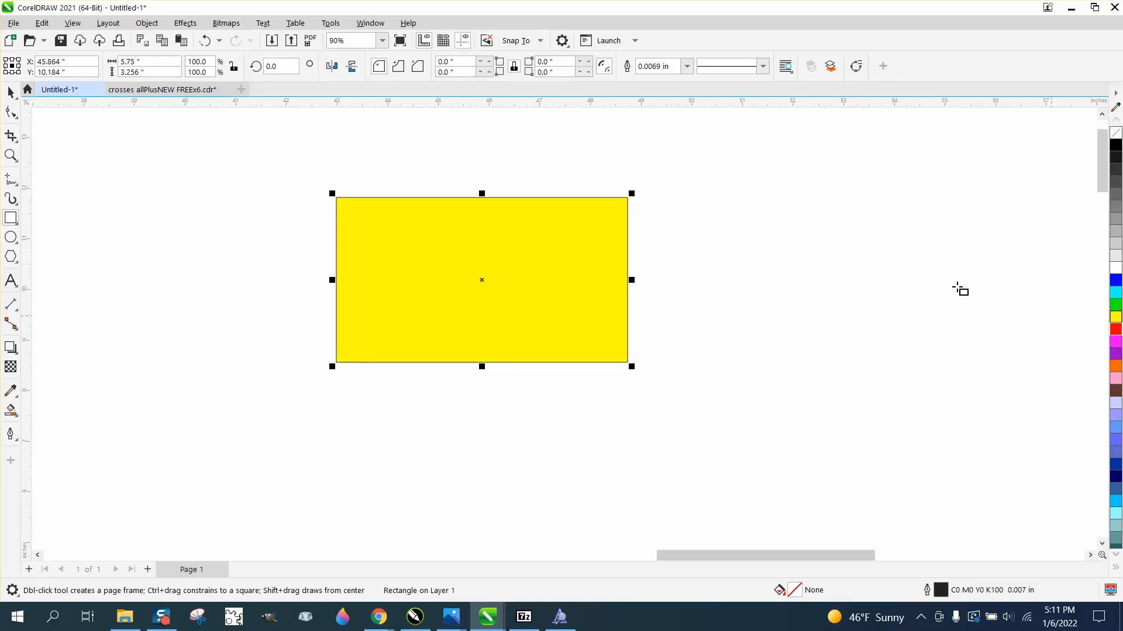
# Send the yellow rectangle behind the pasted dog image.
pyautogui.click(147, 22)
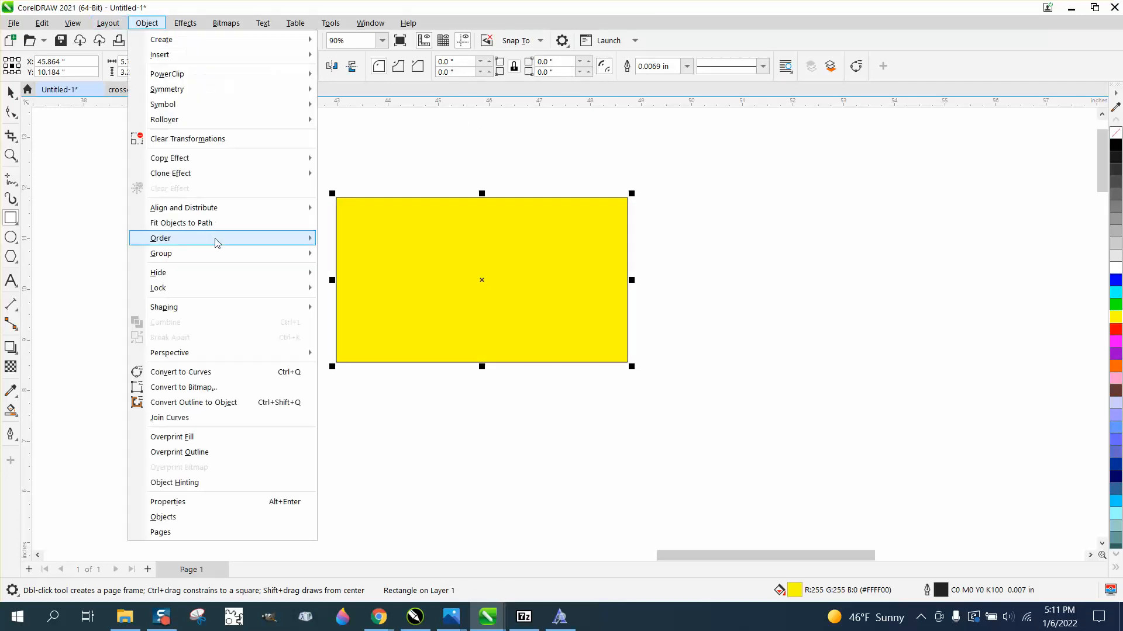
pyautogui.moveTo(213, 241)
pyautogui.click(347, 256)
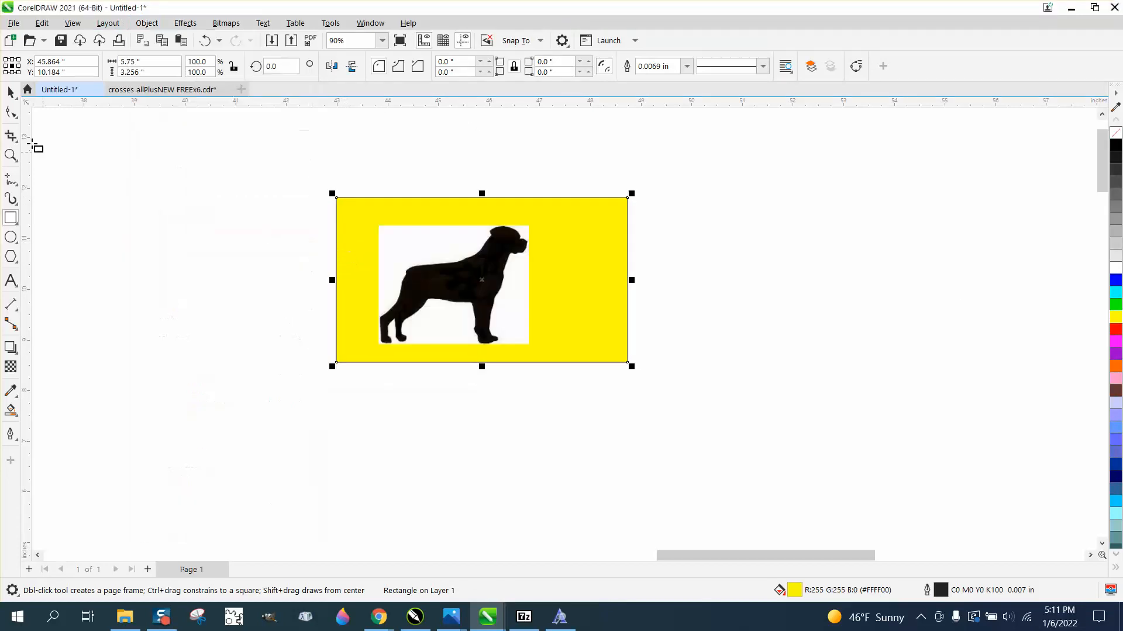
# Trace the dog bitmap with an Outline Trace of type Clipart, removing the background color and keeping the original.
pyautogui.click(11, 92)
pyautogui.click(414, 239)
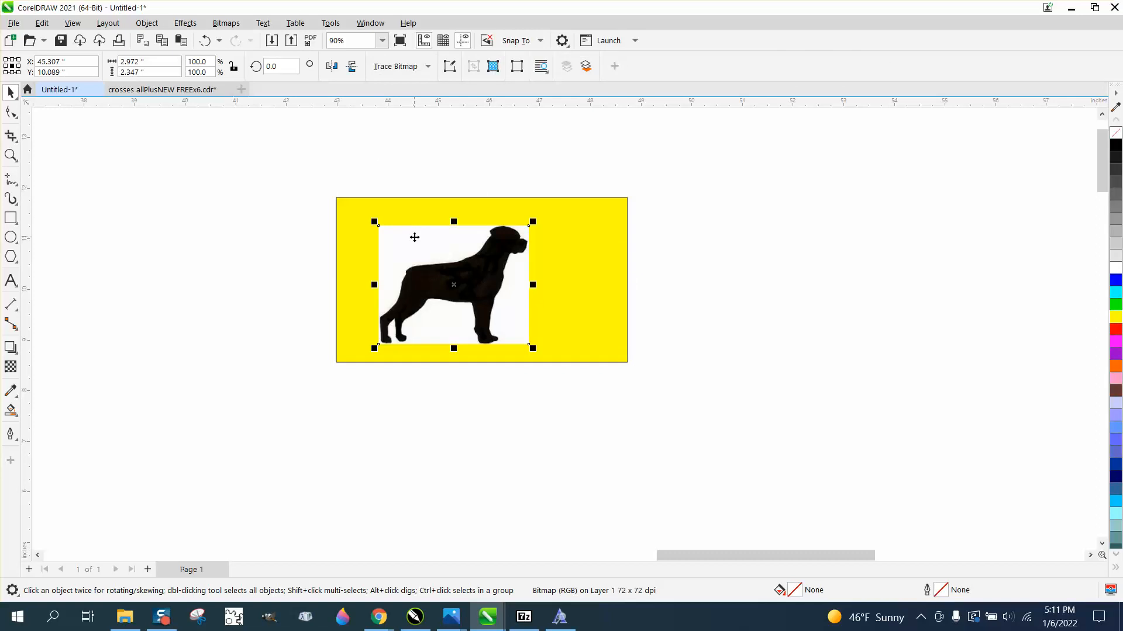
pyautogui.click(429, 68)
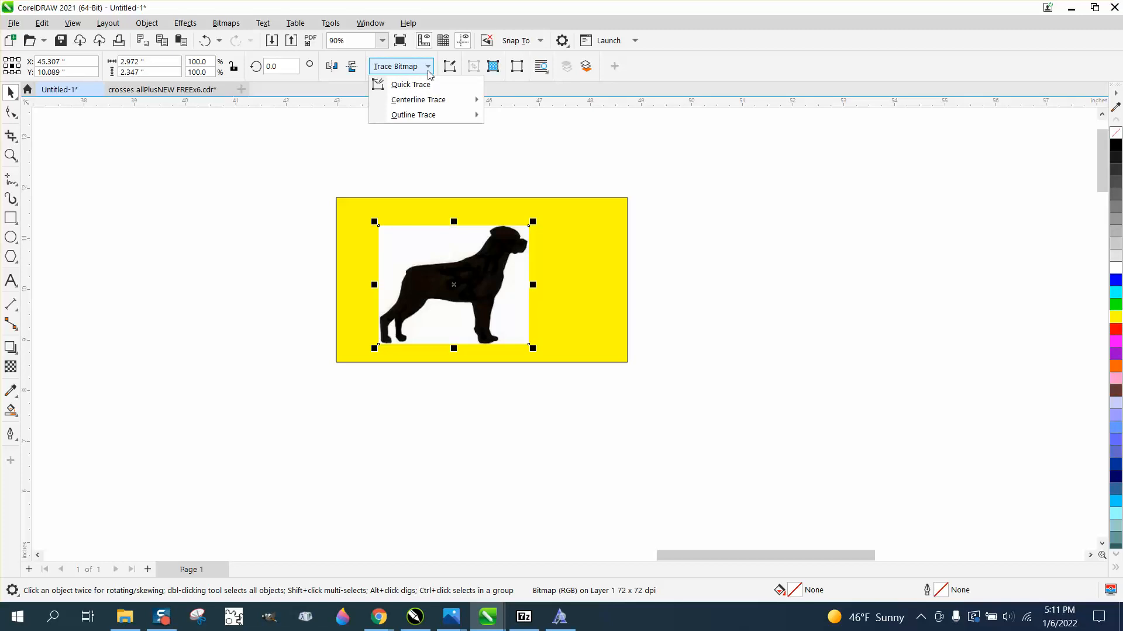
pyautogui.moveTo(421, 119)
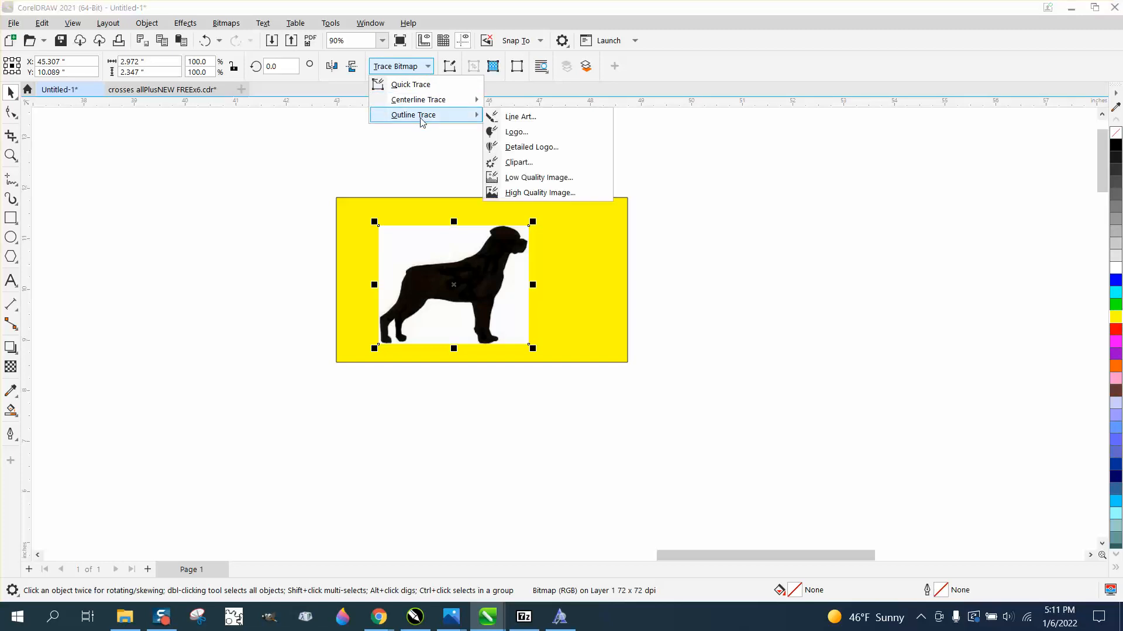
pyautogui.click(515, 163)
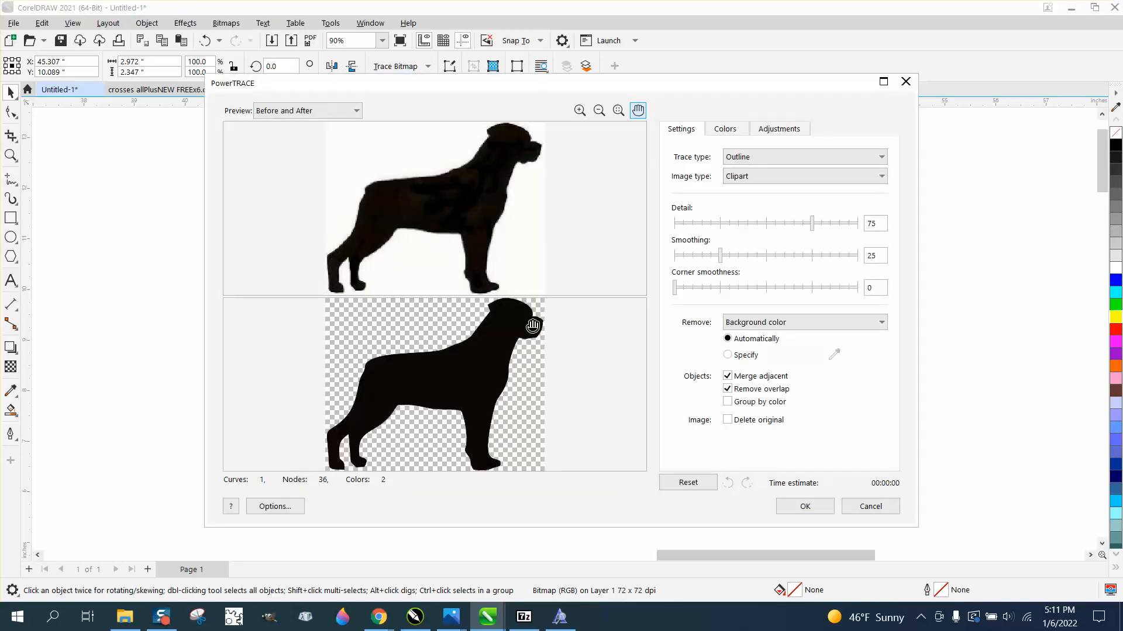
pyautogui.click(805, 507)
# Move the traced dog beside the original bitmap and shift the yellow rectangle so it lies behind the traced dog.
pyautogui.scroll(-1, 521, 331)
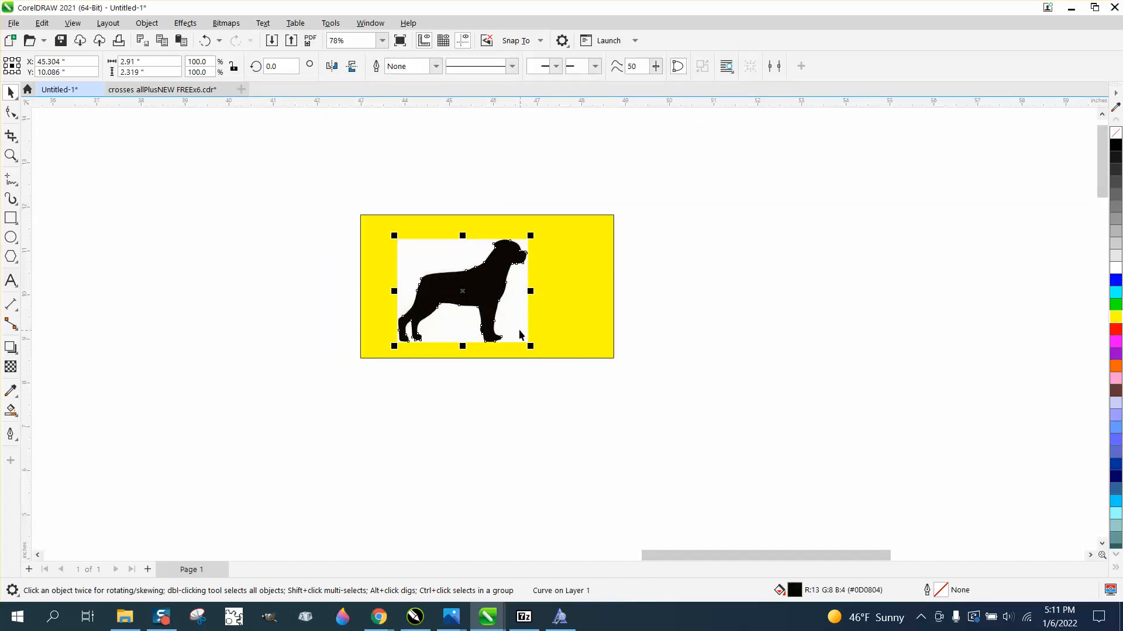
pyautogui.moveTo(487, 303); pyautogui.dragTo(623, 304)
pyautogui.moveTo(599, 245); pyautogui.dragTo(670, 240)
# Remove the traced dog's fill and give it a red outline.
pyautogui.click(644, 277)
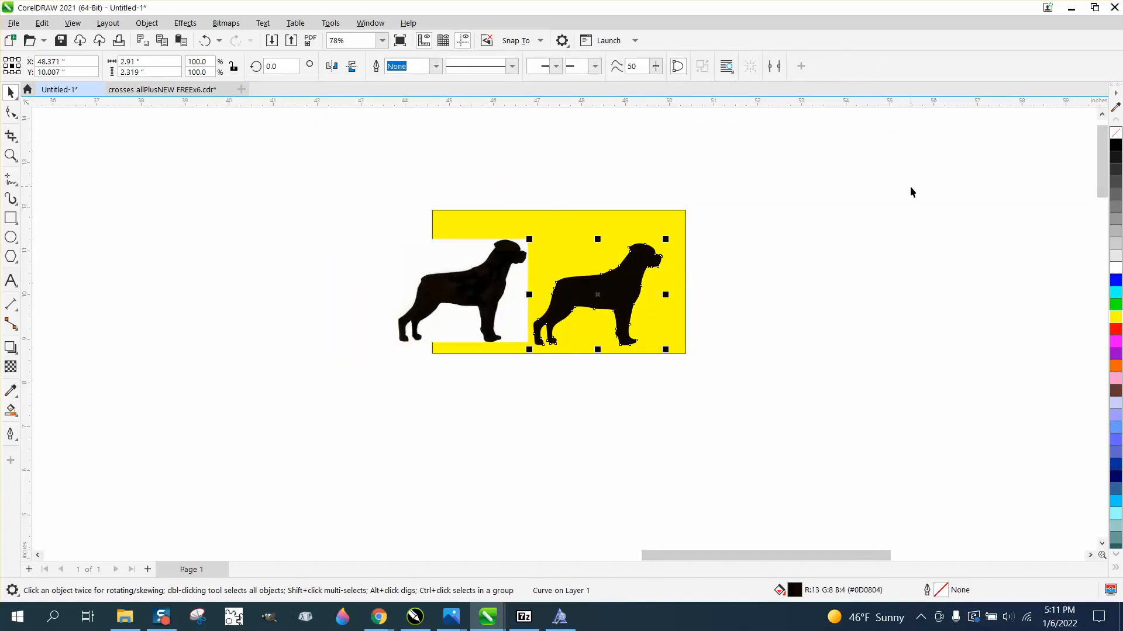
pyautogui.click(1117, 136)
pyautogui.rightClick(1117, 335)
# Smooth the traced dog's contour around the back of the head with the 5-inch Smooth tool.
pyautogui.click(11, 155)
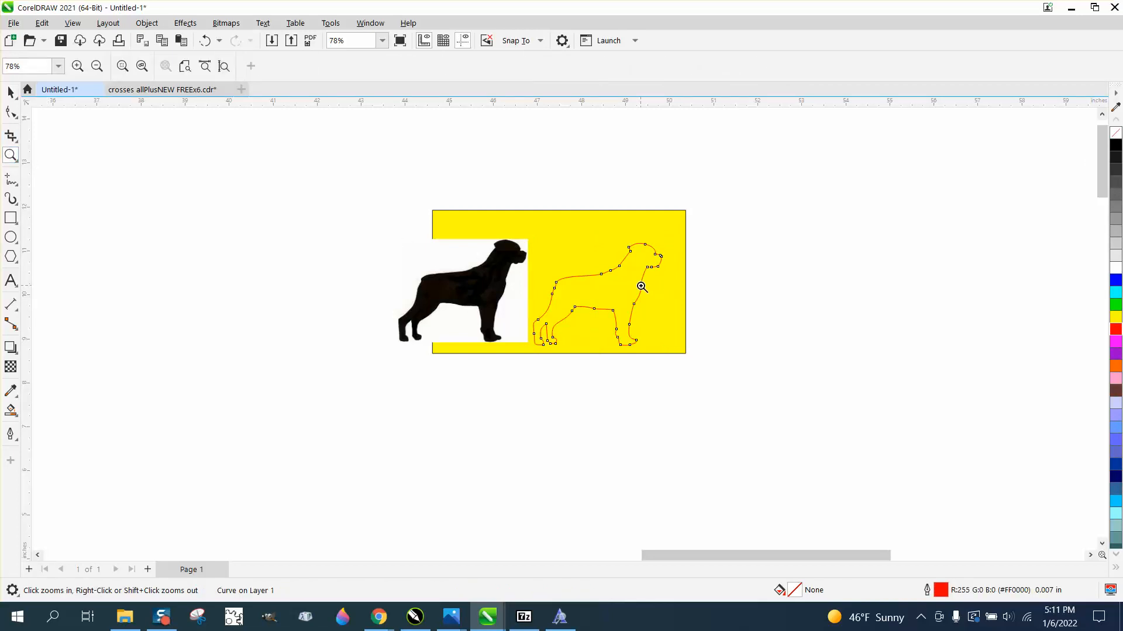
pyautogui.moveTo(538, 212); pyautogui.dragTo(764, 362)
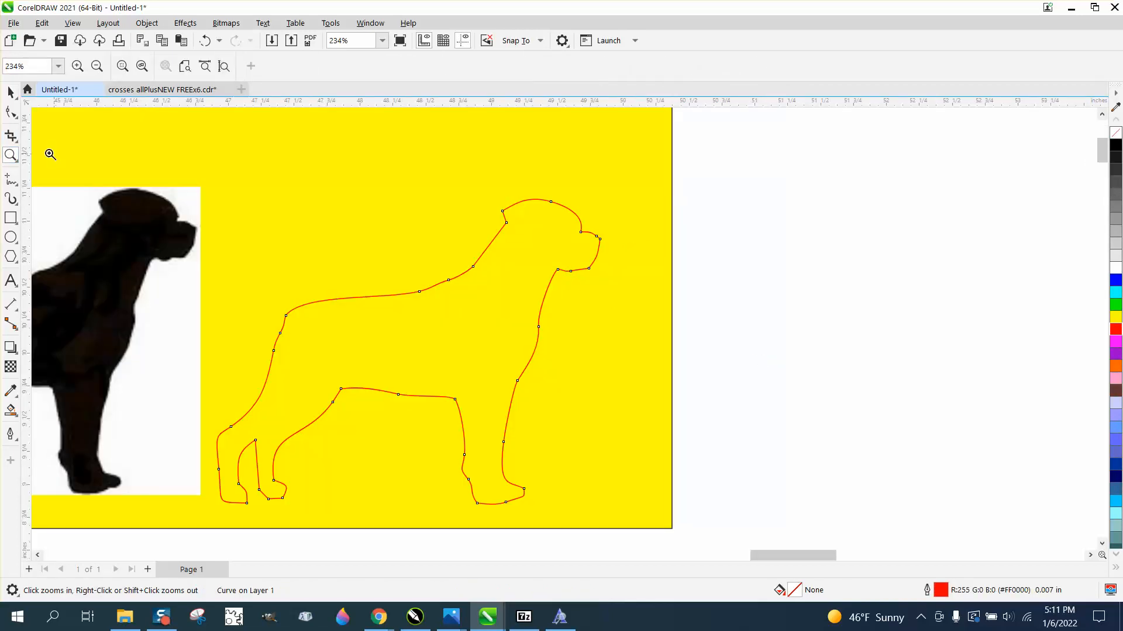
pyautogui.click(18, 119)
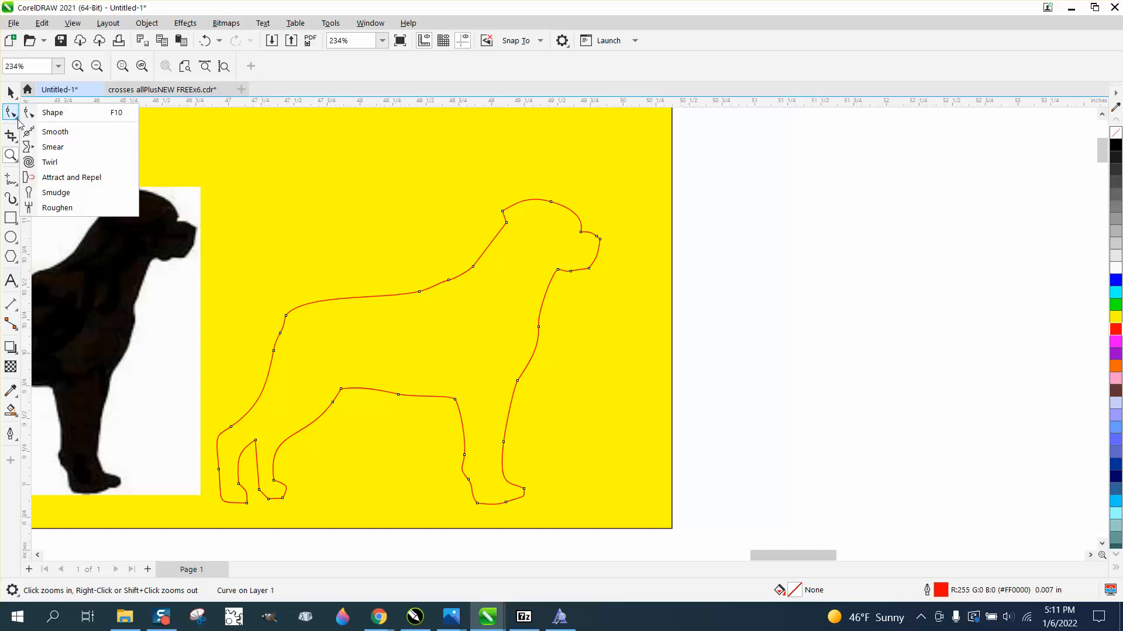
pyautogui.click(55, 132)
pyautogui.moveTo(502, 222); pyautogui.dragTo(506, 215)
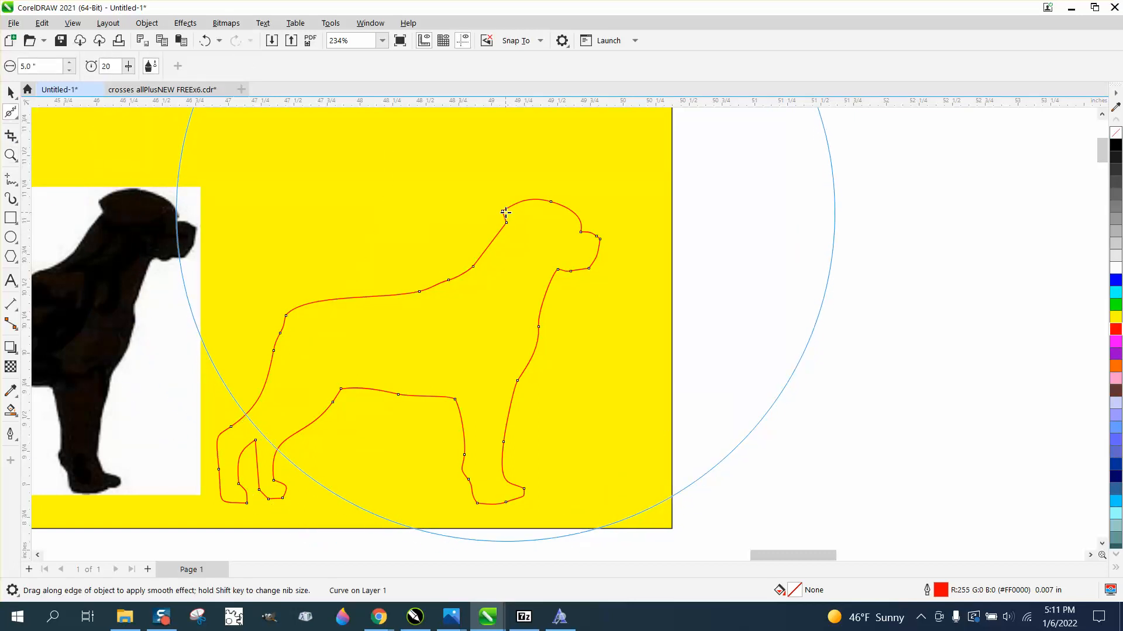
pyautogui.scroll(-2, 527, 248)
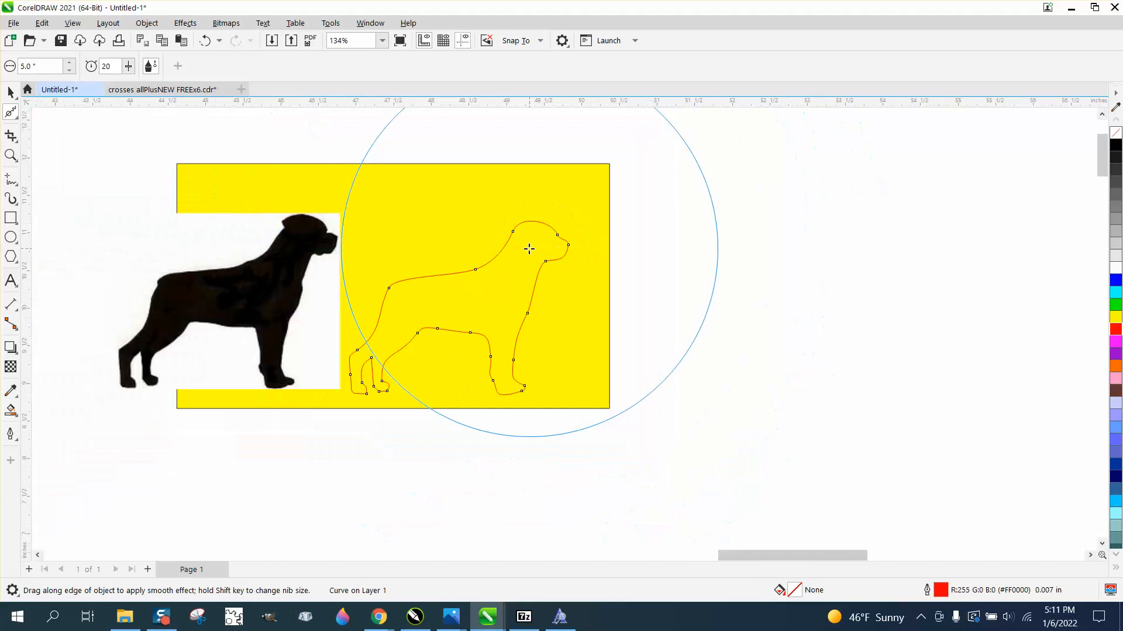
pyautogui.scroll(-1, 529, 249)
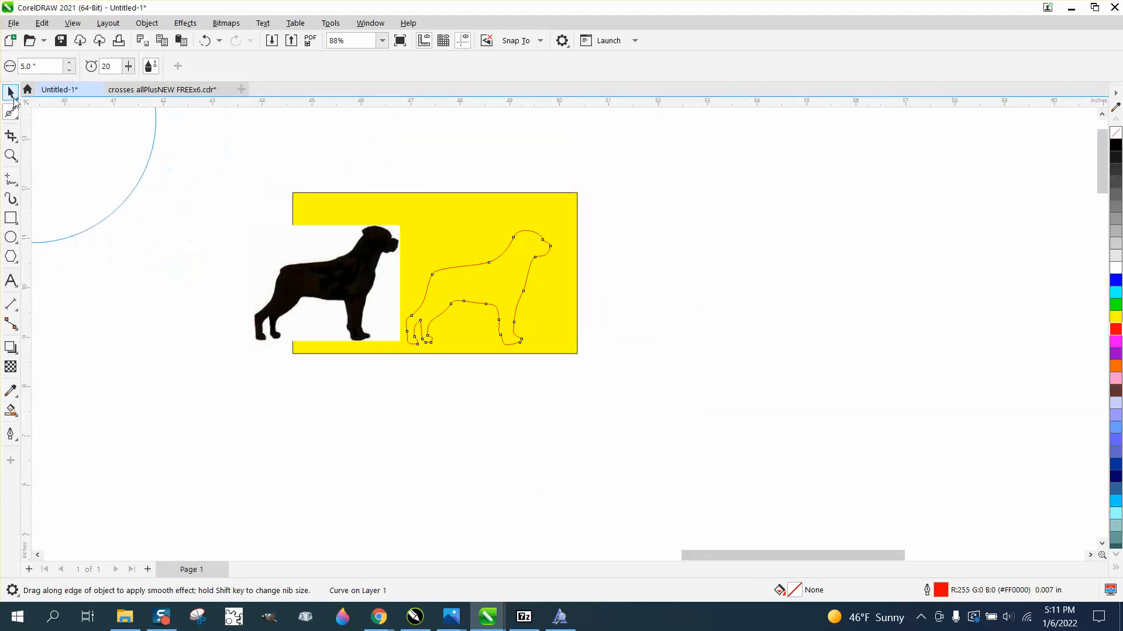
pyautogui.click(11, 155)
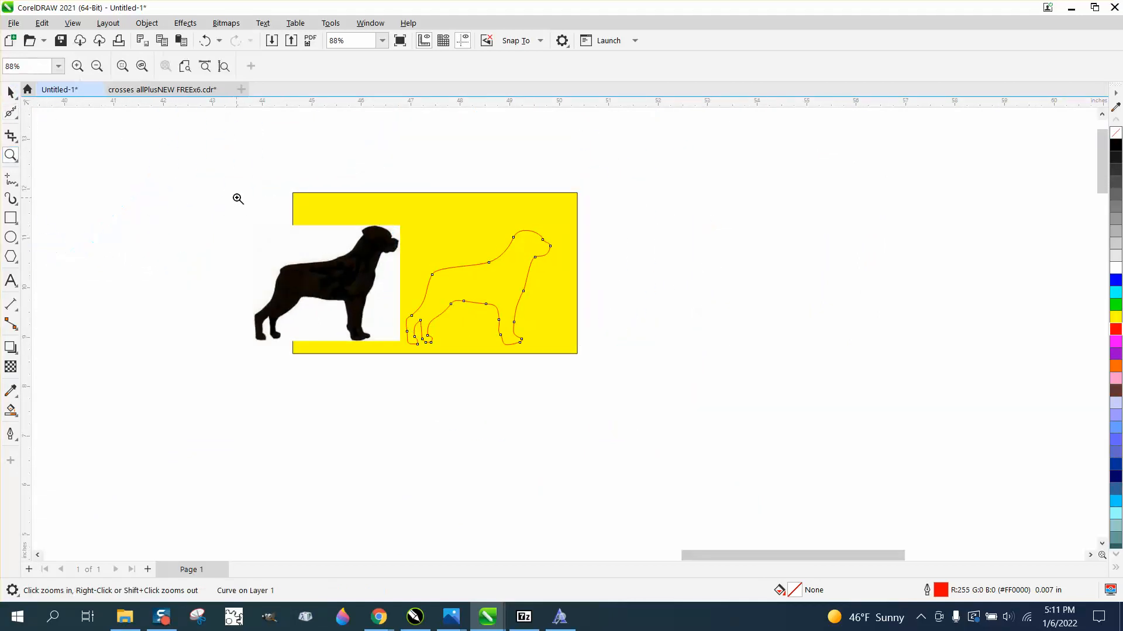
pyautogui.moveTo(647, 366); pyautogui.dragTo(648, 367)
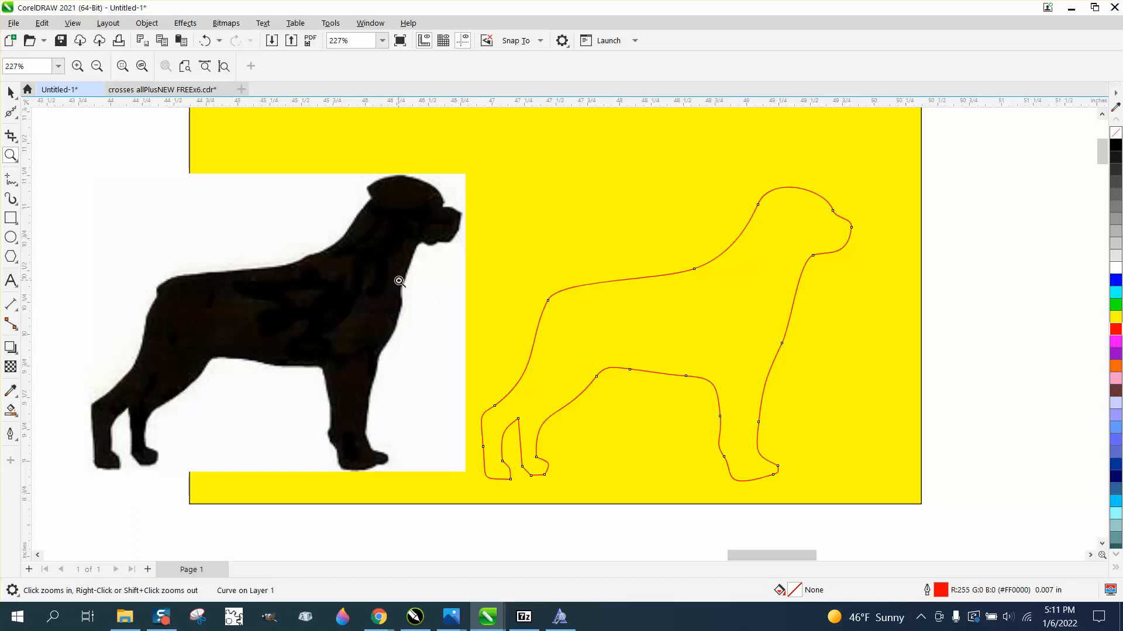
pyautogui.scroll(-2, 399, 281)
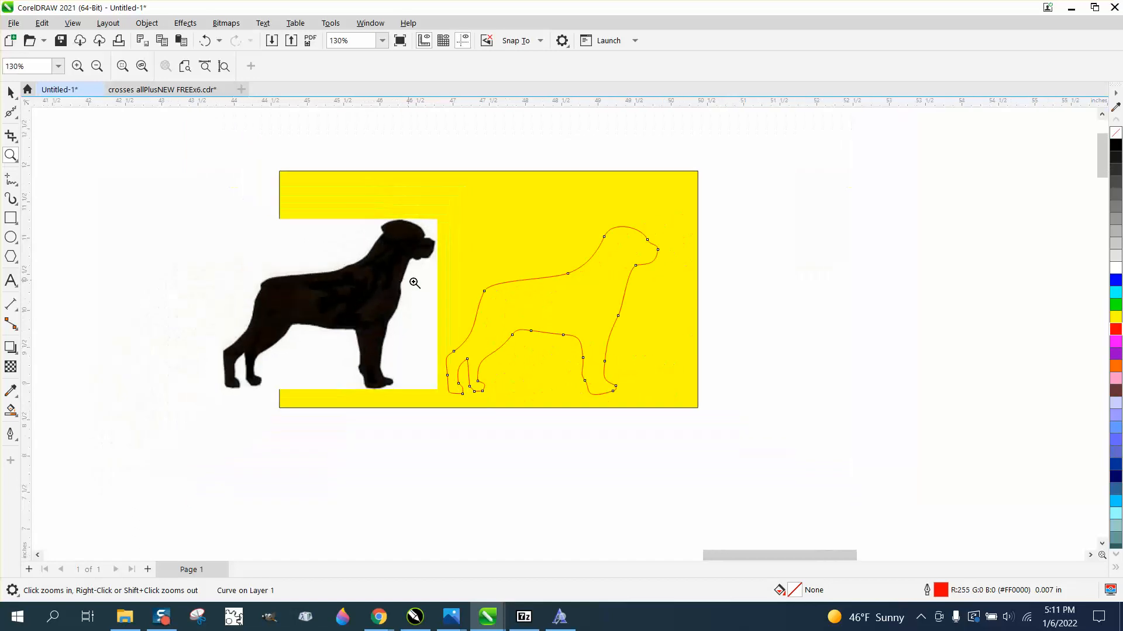